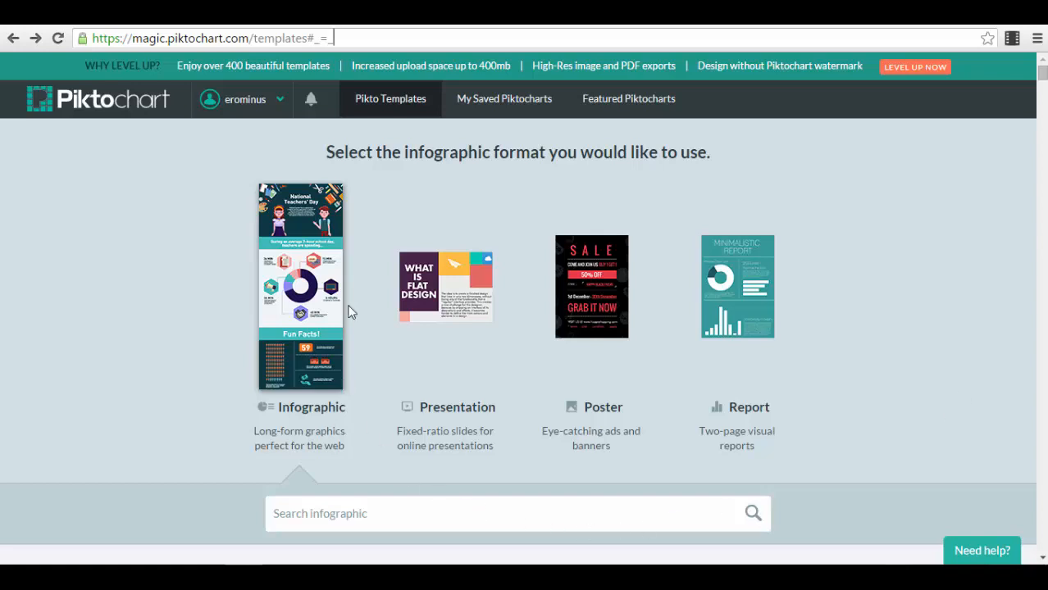
# Browse the free infographic templates and preview the full layout of The Startup Way
pyautogui.scroll(-4, 354, 335)
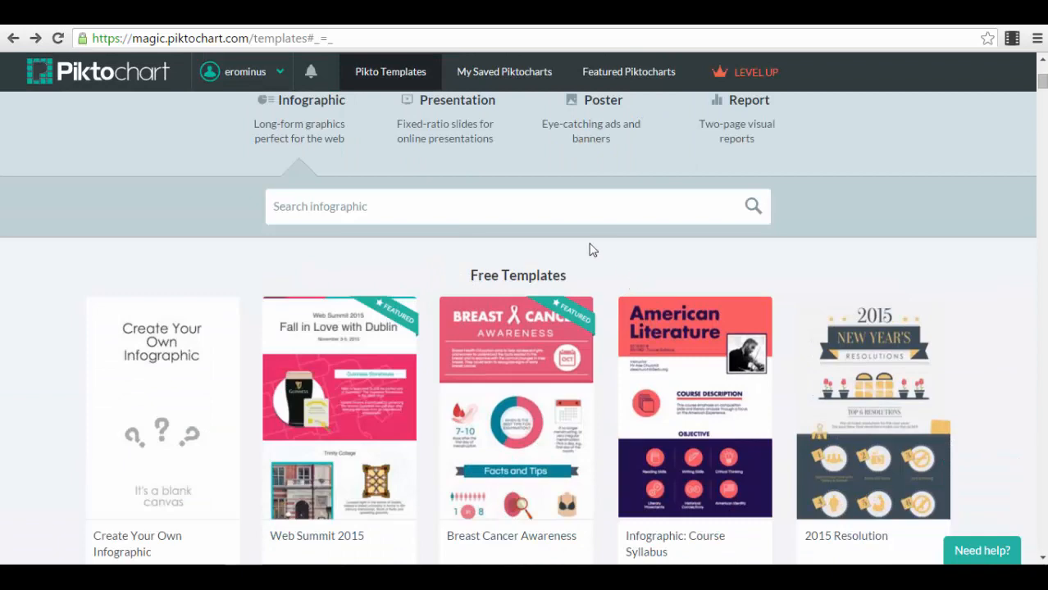
pyautogui.scroll(-2, 161, 271)
pyautogui.scroll(-3, 779, 238)
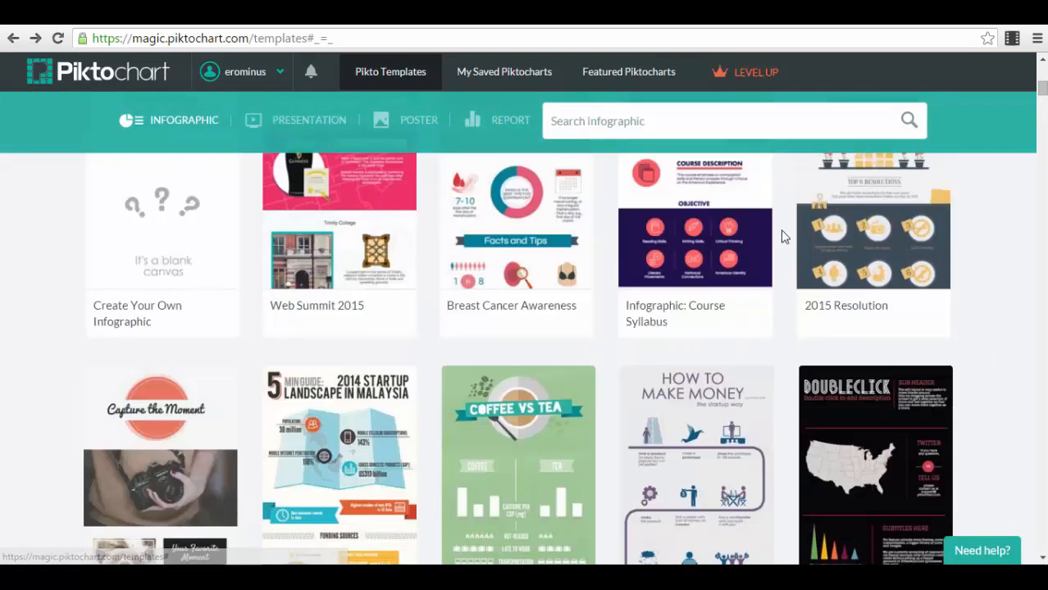
pyautogui.moveTo(721, 283)
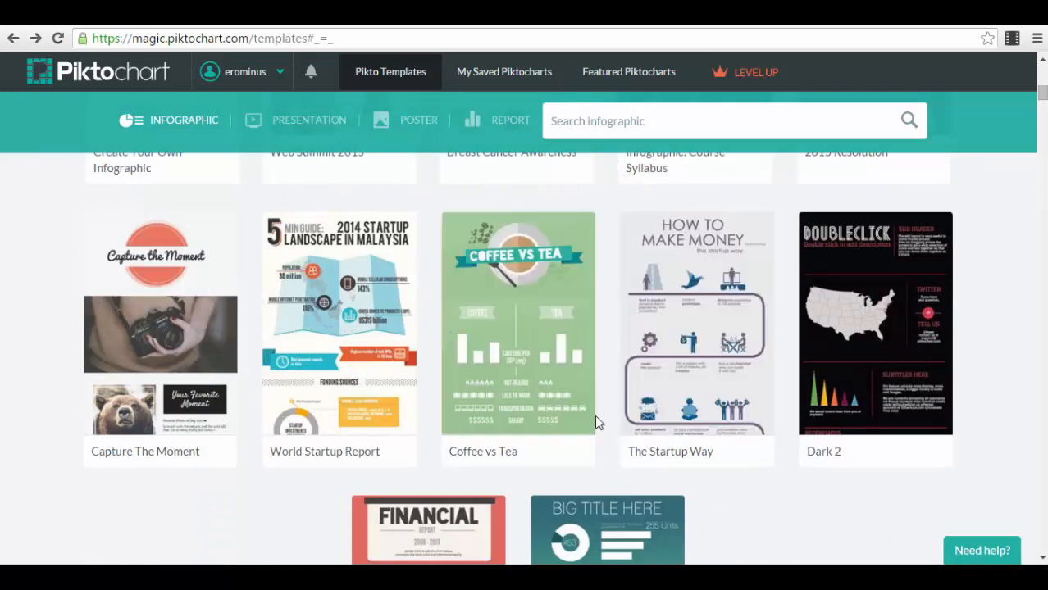
pyautogui.moveTo(684, 412)
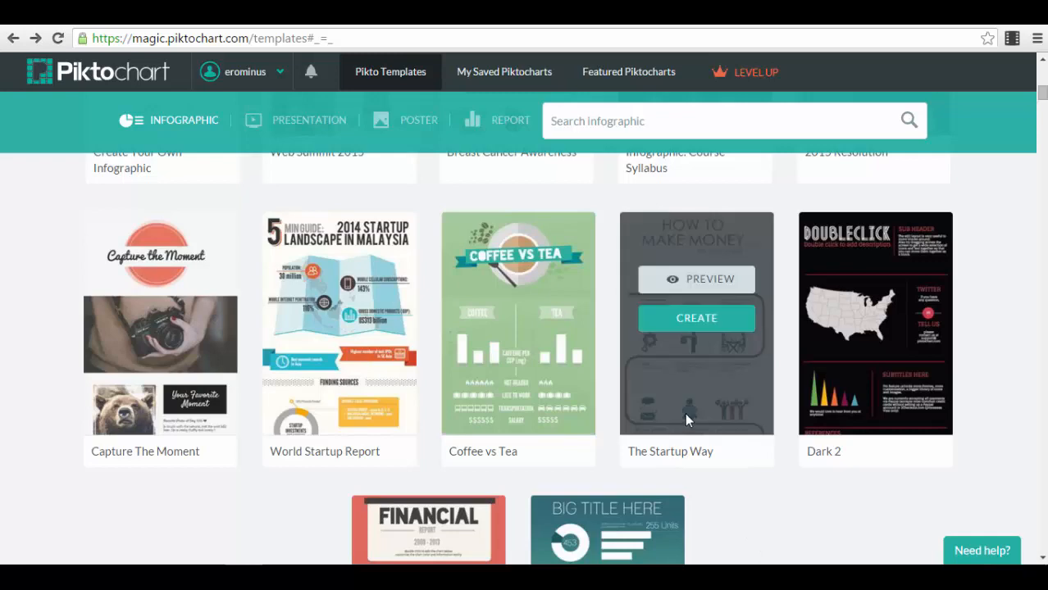
pyautogui.click(702, 281)
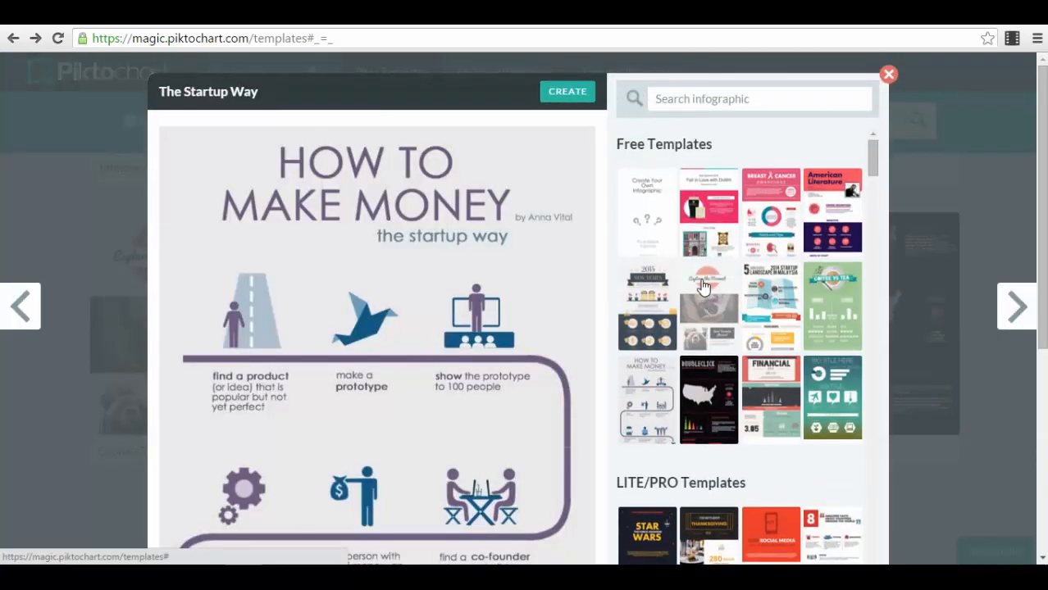
pyautogui.scroll(-3, 480, 292)
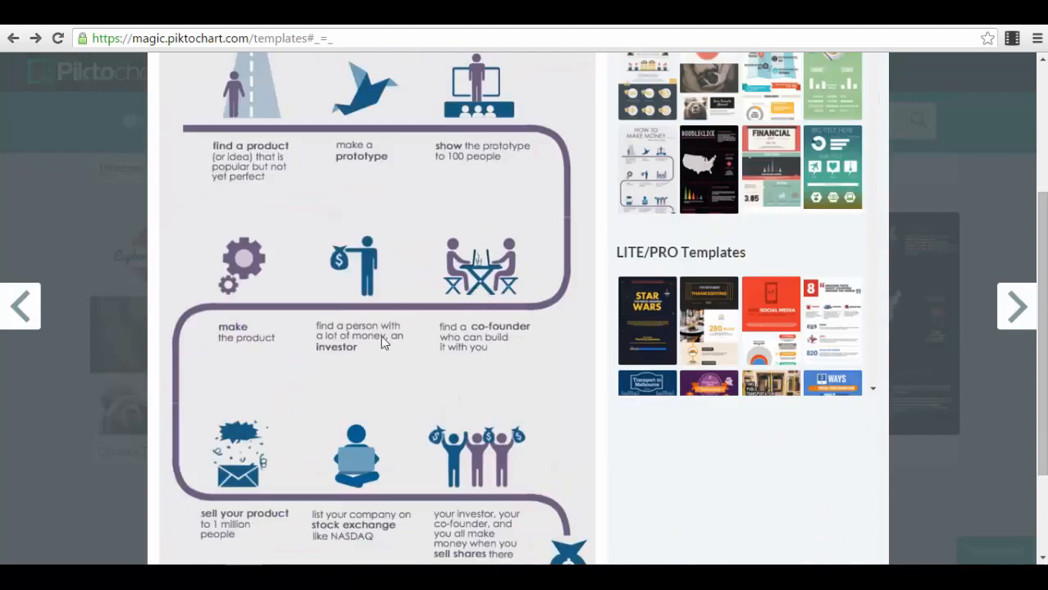
pyautogui.scroll(-2, 380, 342)
pyautogui.scroll(5, 475, 354)
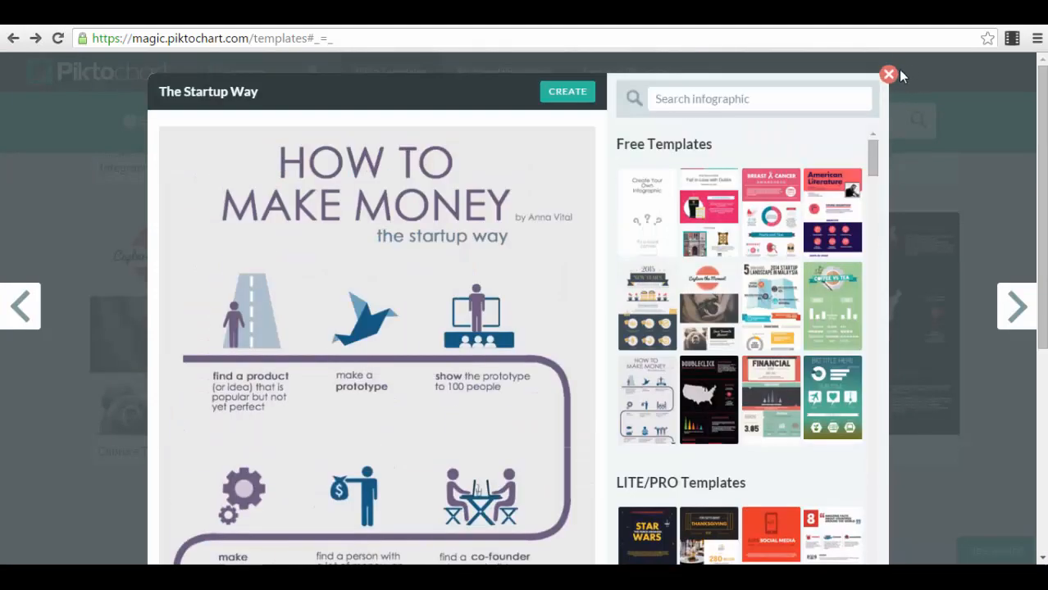
pyautogui.click(889, 74)
# Create a new infographic from The Startup Way template
pyautogui.scroll(-1, 672, 164)
pyautogui.moveTo(705, 212)
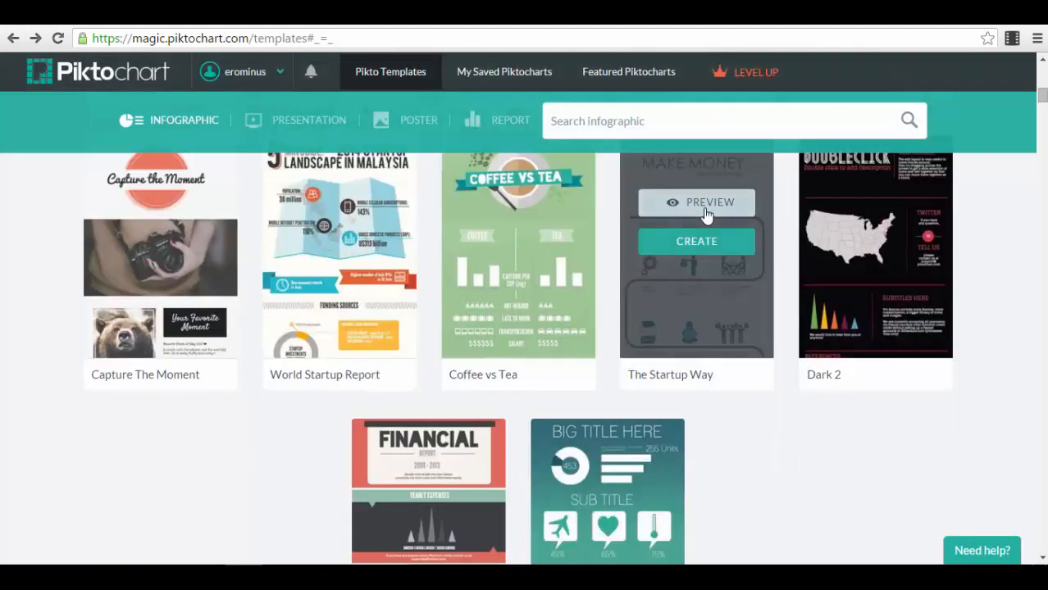
pyautogui.click(704, 246)
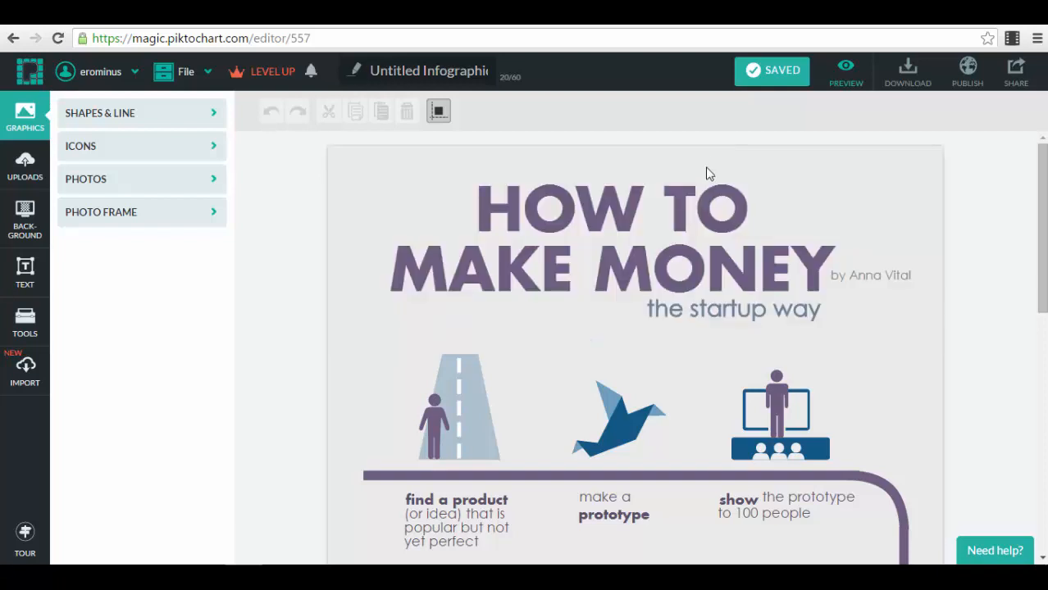
# Look through the whole infographic from title to footer and dismiss the cut-off line tip
pyautogui.scroll(-2, 669, 240)
pyautogui.scroll(-1, 671, 246)
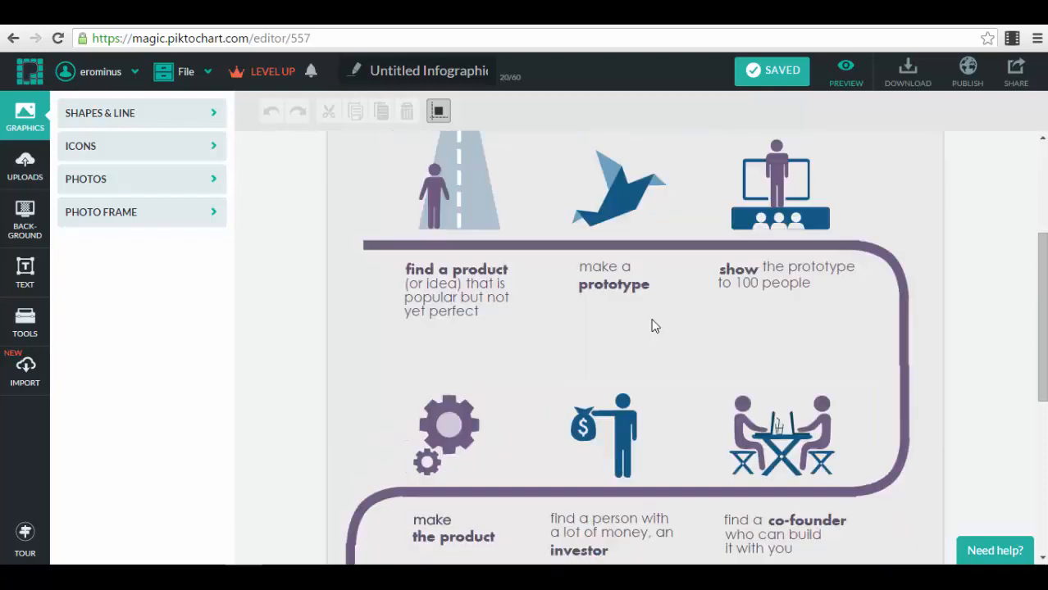
pyautogui.scroll(-4, 659, 279)
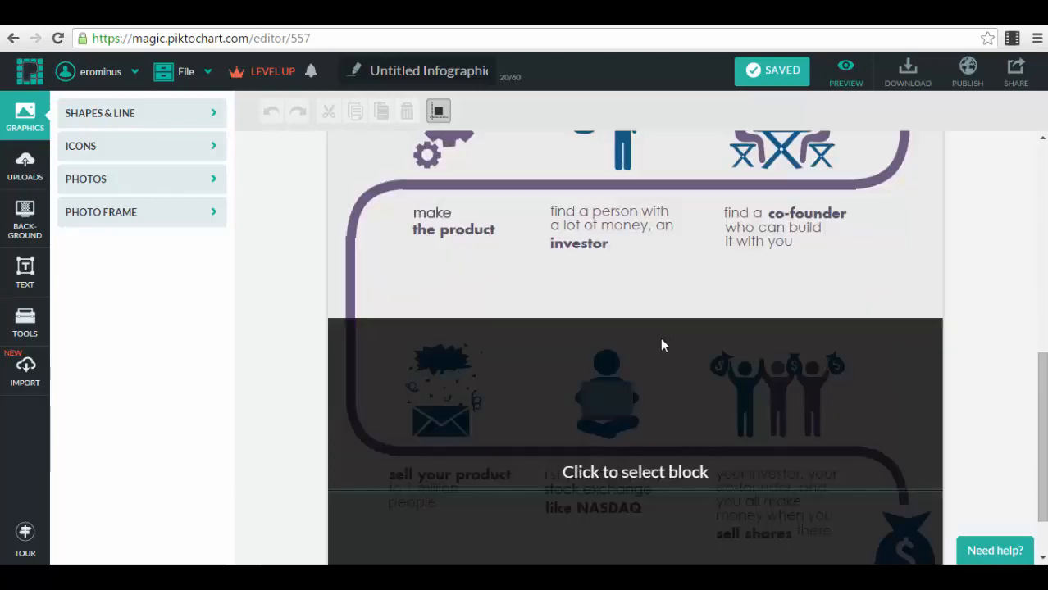
pyautogui.scroll(7, 661, 291)
pyautogui.scroll(-8, 663, 394)
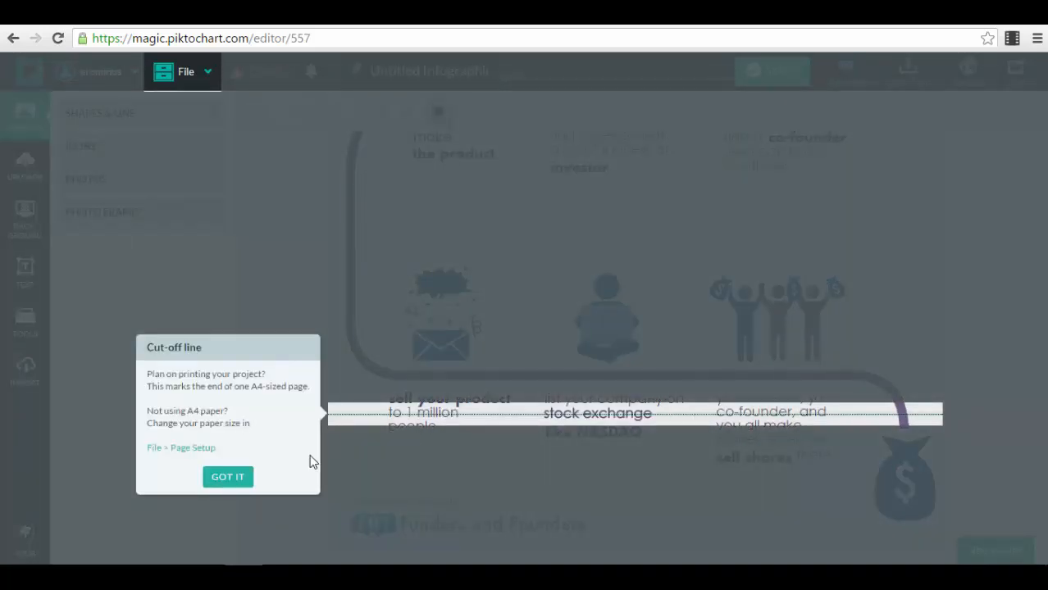
pyautogui.click(221, 479)
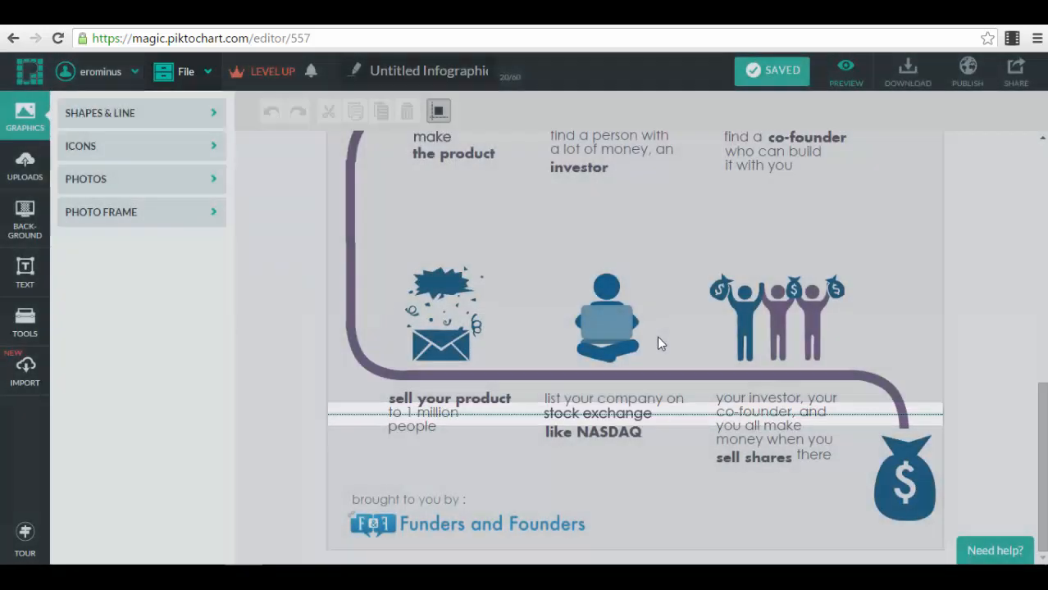
pyautogui.scroll(10, 1016, 325)
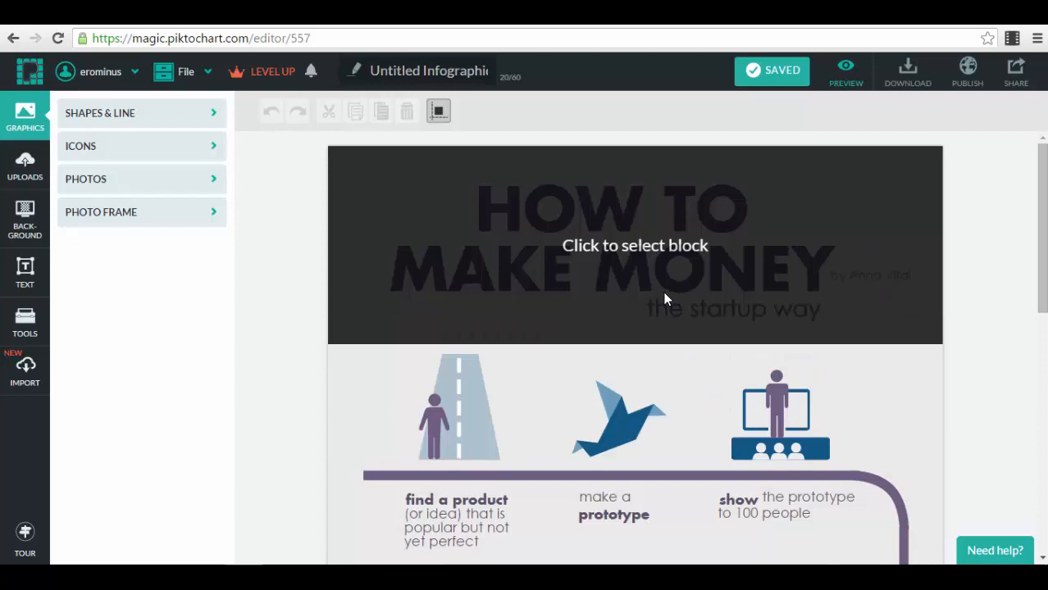
# Highlight the full "HOW TO MAKE MONEY" title text in the first block, and select the subtitle "the startup way"
pyautogui.click(630, 222)
pyautogui.click(648, 227)
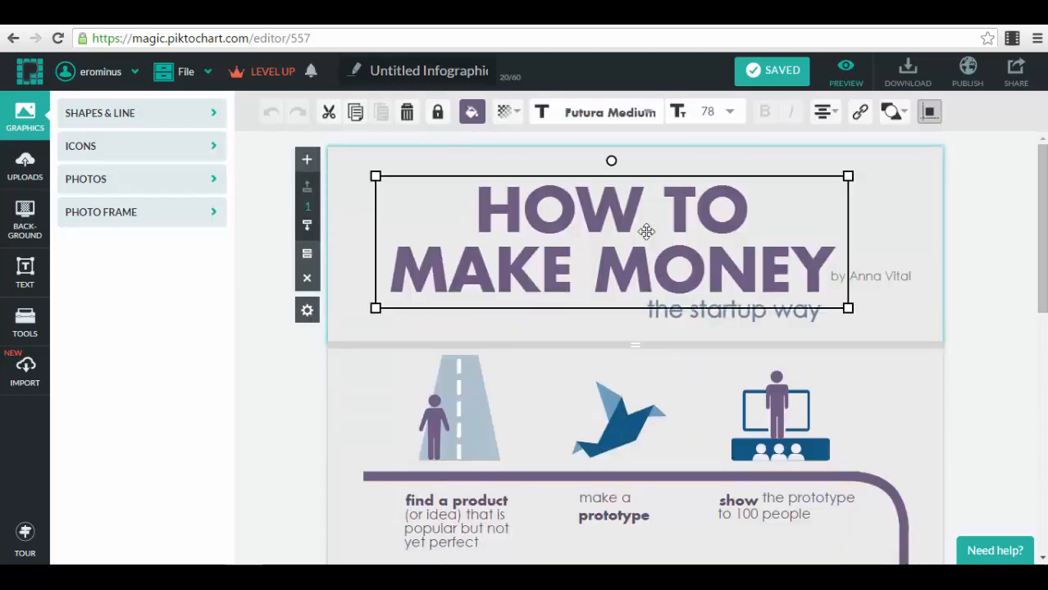
pyautogui.doubleClick(648, 231)
pyautogui.click(470, 203)
pyautogui.moveTo(470, 203); pyautogui.dragTo(839, 297)
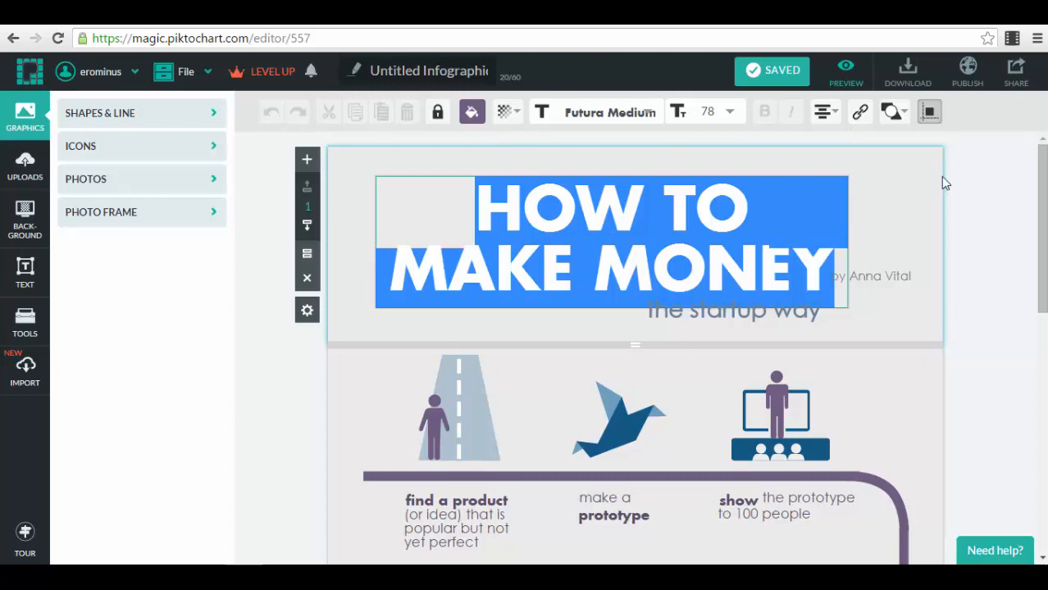
pyautogui.click(931, 217)
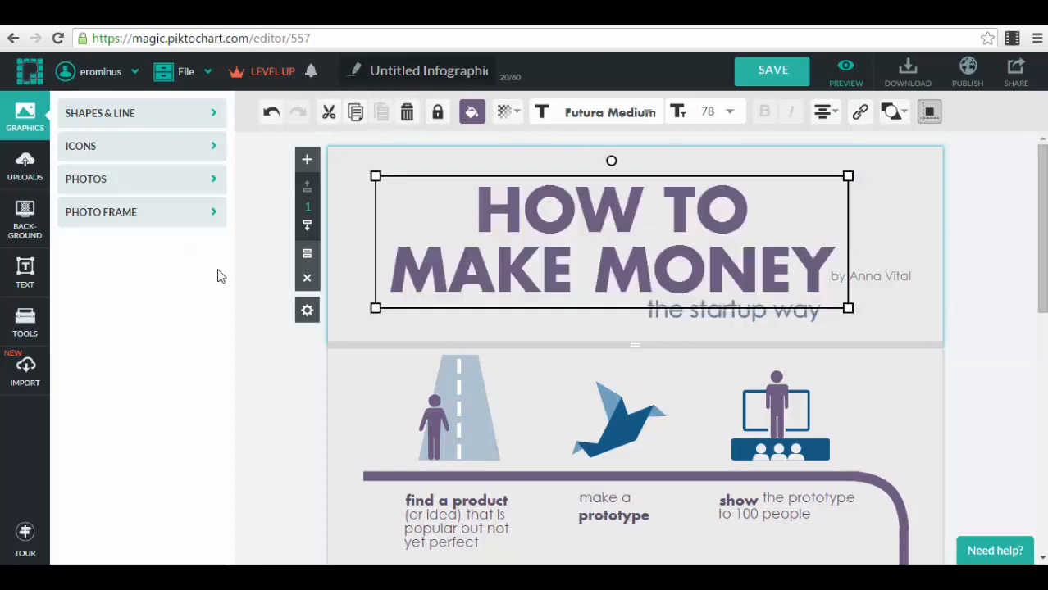
pyautogui.click(677, 314)
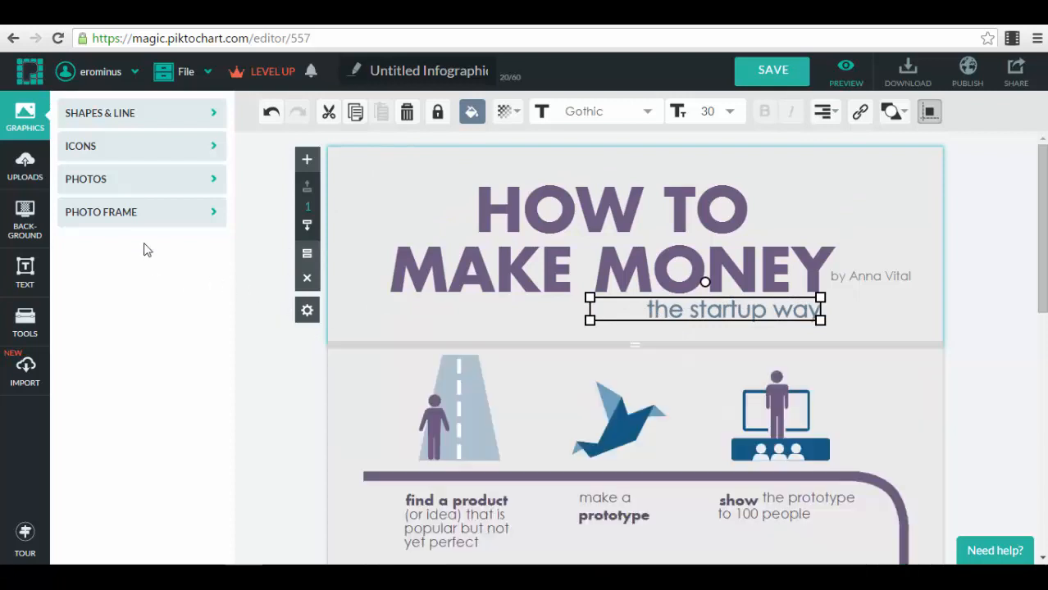
# Examine the available icons, basic shapes and lines, and scenery photos in the graphics library
pyautogui.click(170, 145)
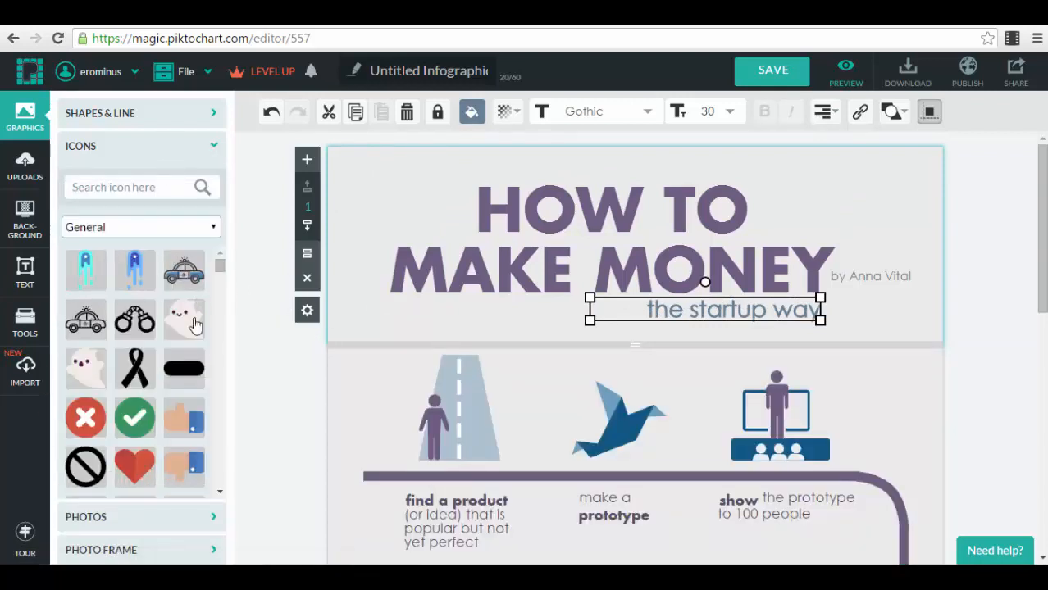
pyautogui.scroll(-5, 119, 277)
pyautogui.click(186, 151)
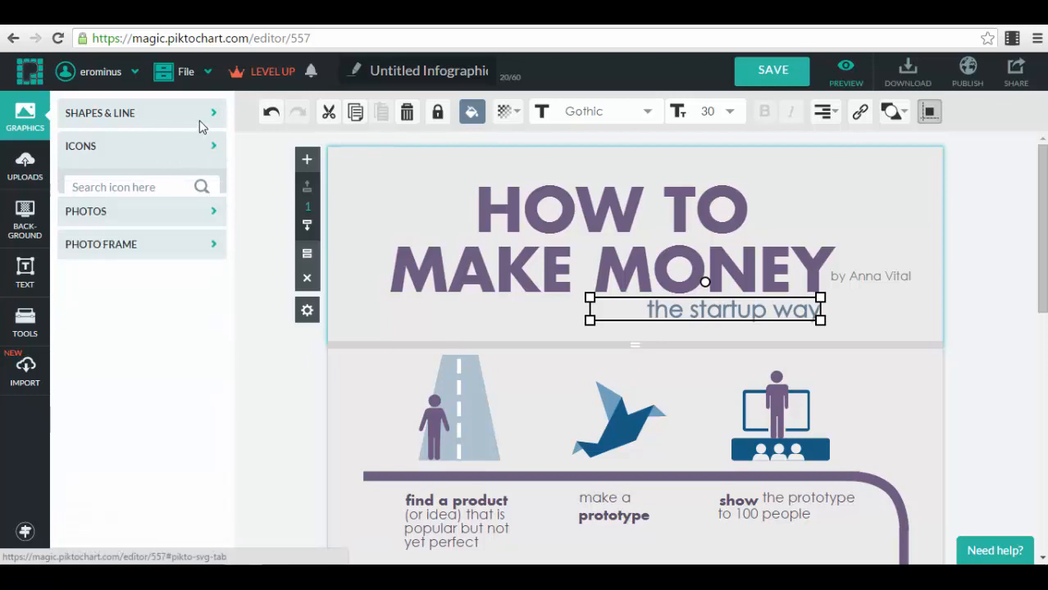
pyautogui.click(206, 114)
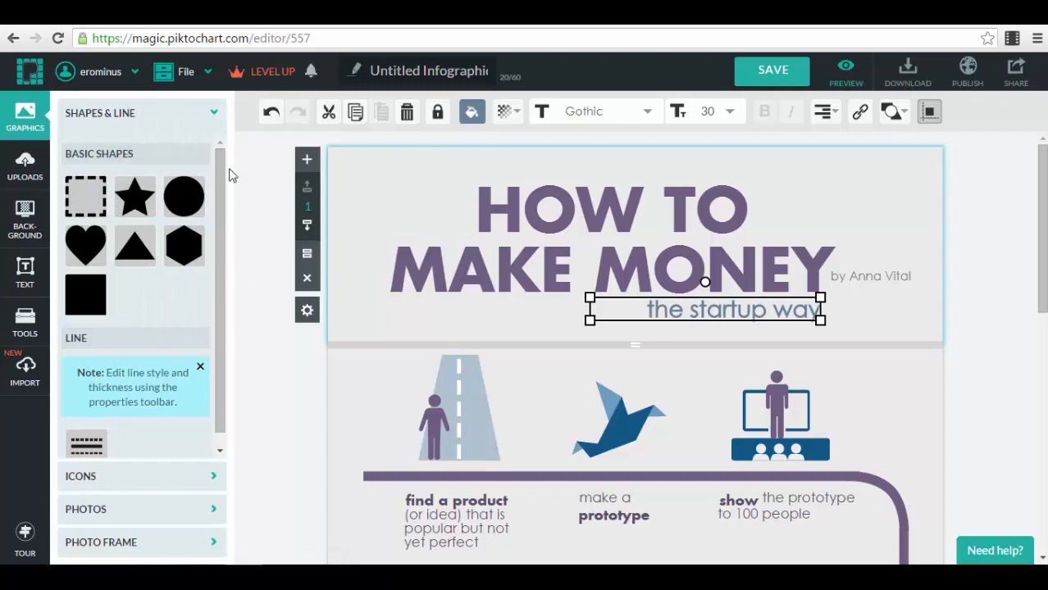
pyautogui.click(215, 117)
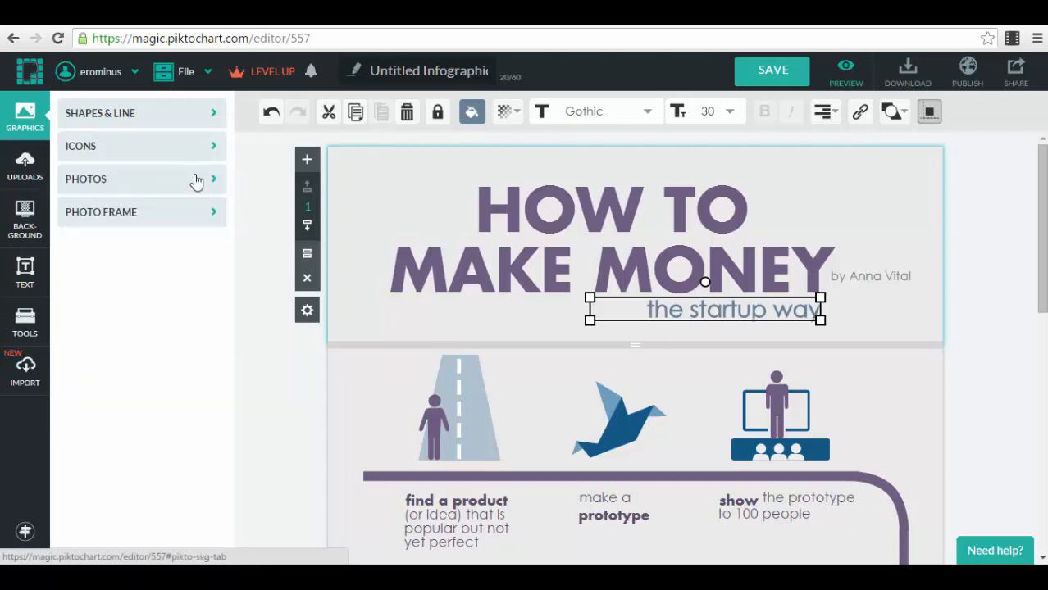
pyautogui.click(208, 179)
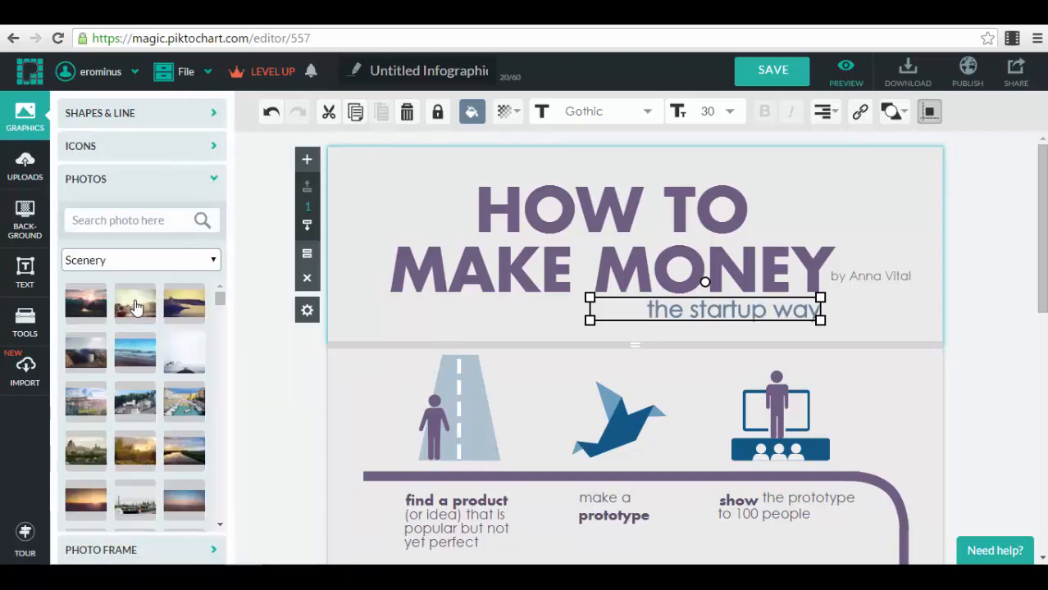
pyautogui.click(213, 187)
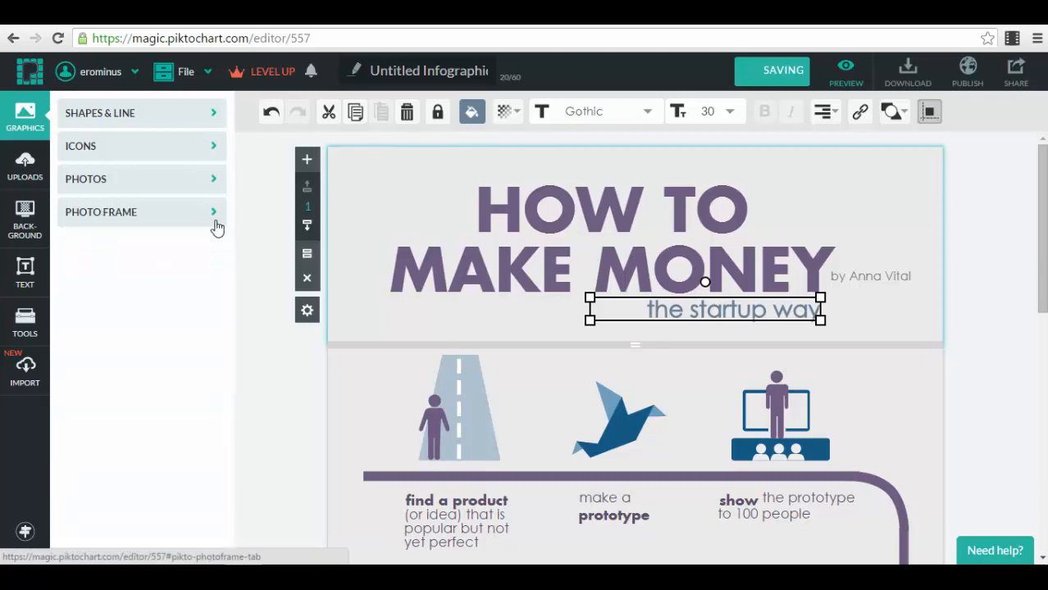
# Examine the available photo frames and preview the round corn-textured frame
pyautogui.click(214, 222)
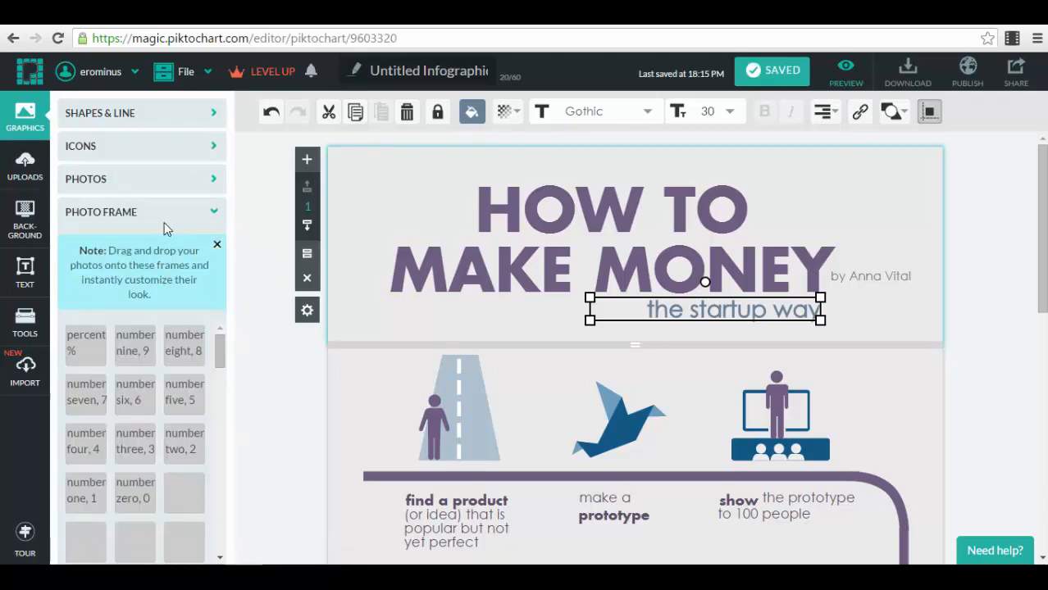
pyautogui.scroll(-5, 148, 328)
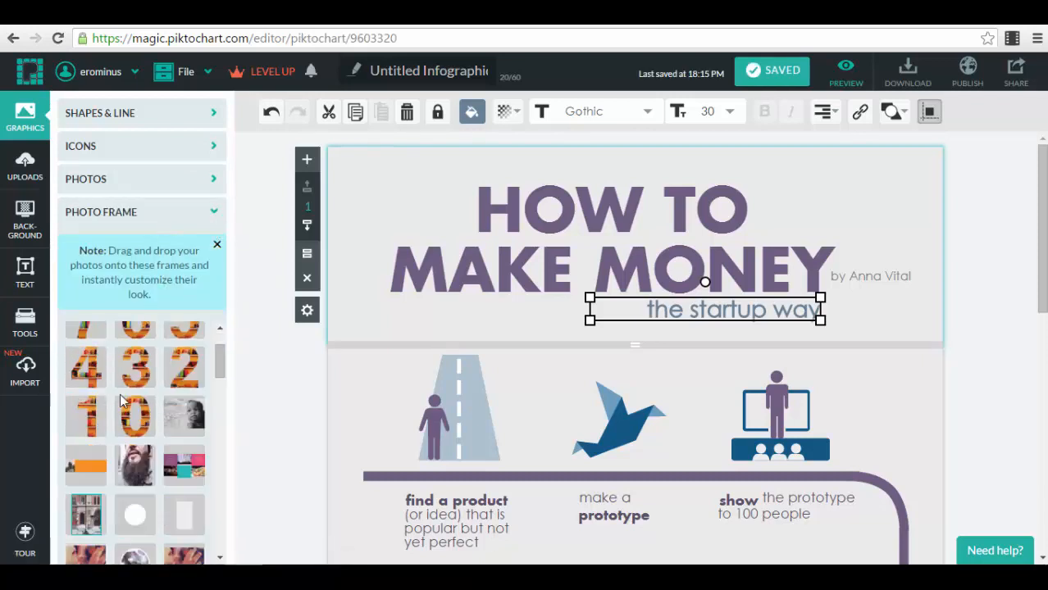
pyautogui.scroll(5, 143, 391)
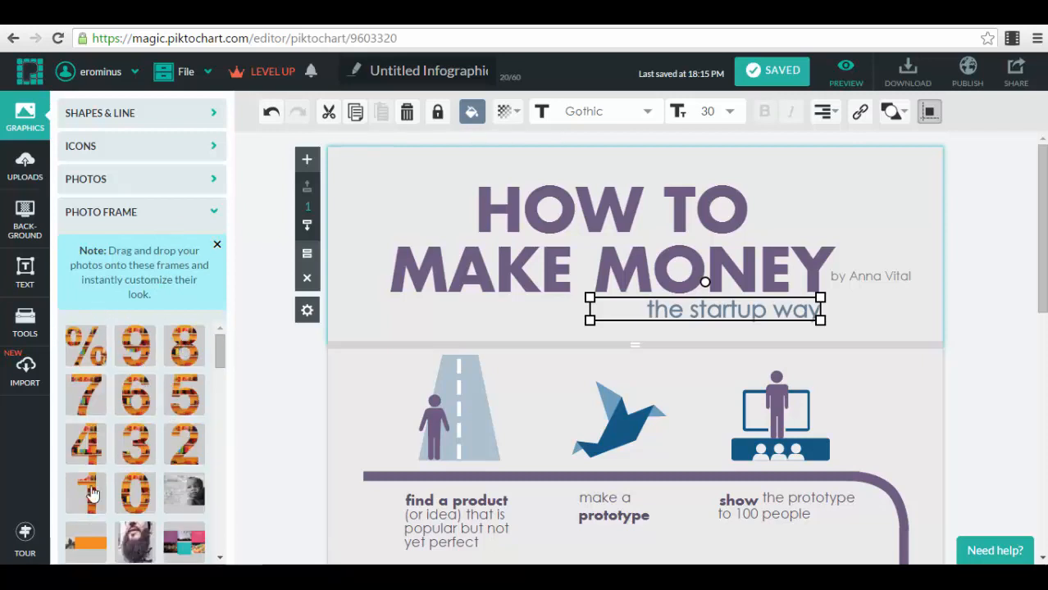
pyautogui.scroll(-10, 123, 394)
pyautogui.scroll(-3, 140, 456)
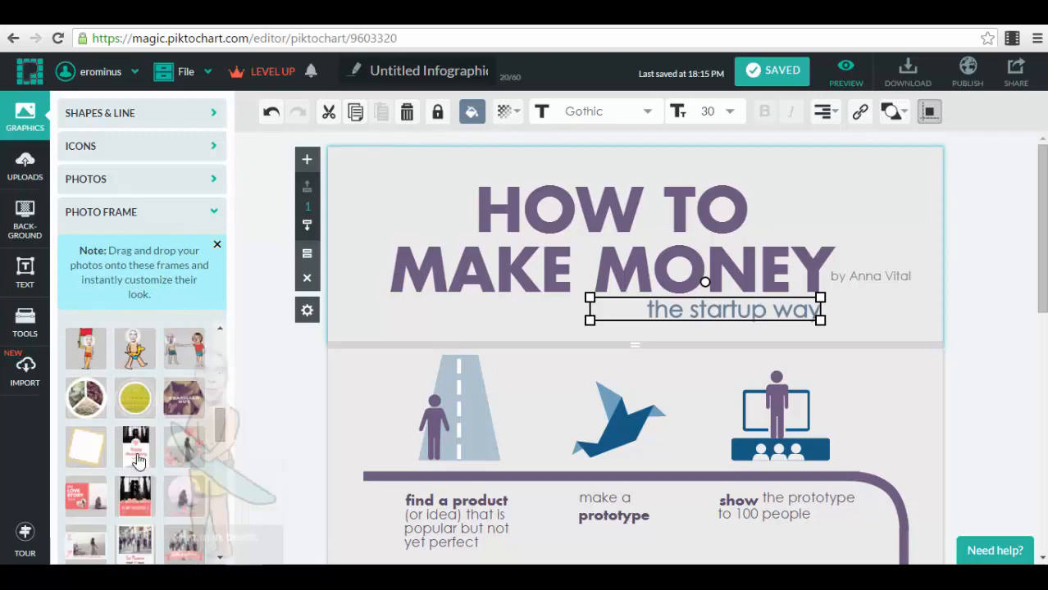
pyautogui.moveTo(137, 402)
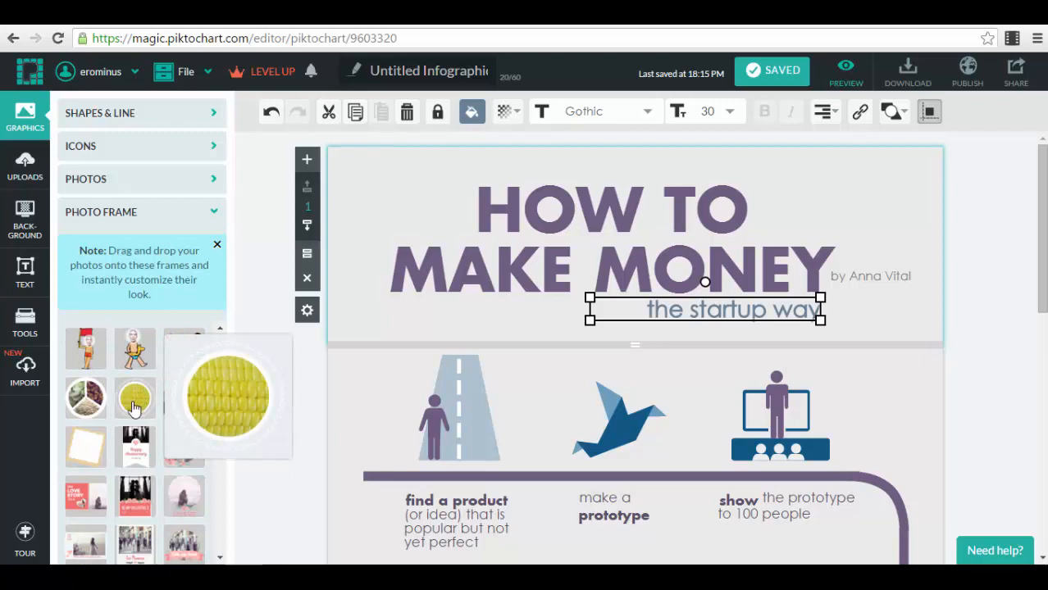
# Apply the dark navy starry-sky background image to the title block
pyautogui.click(29, 215)
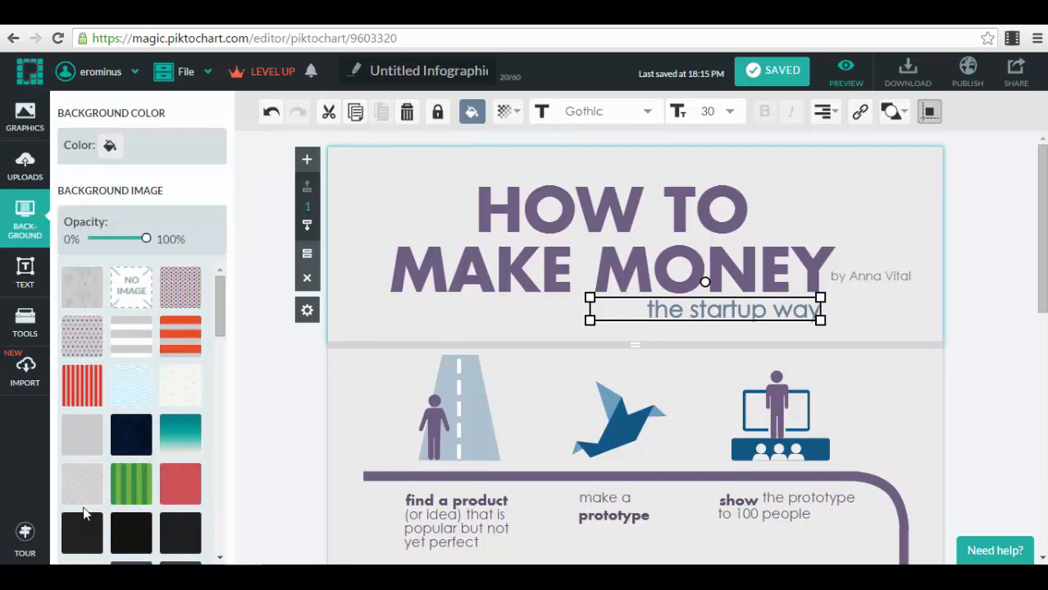
pyautogui.click(131, 426)
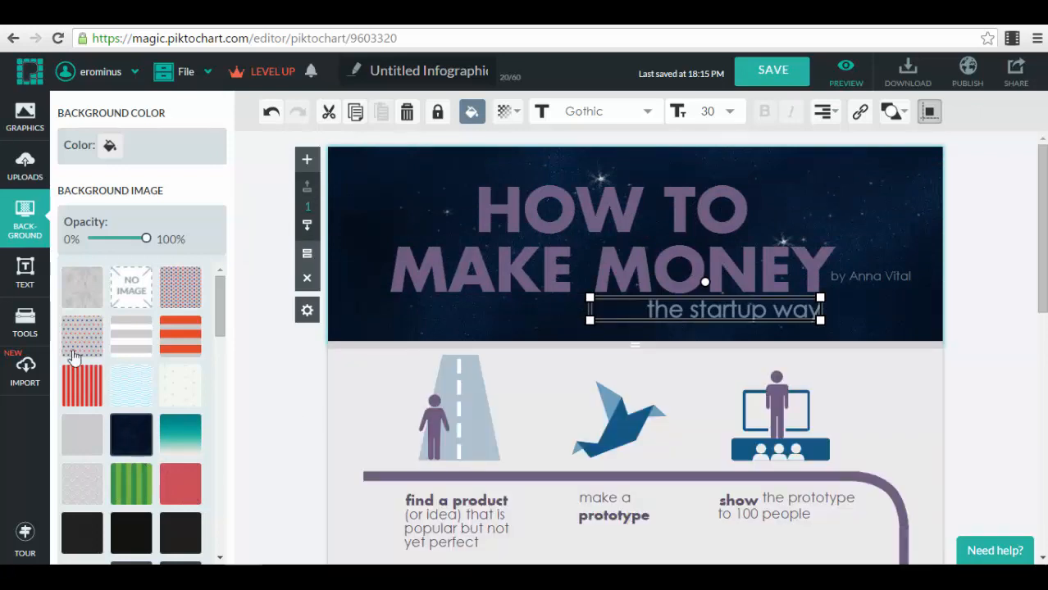
# Dismiss the text frame note and add the purple "PREPARED" banner text frame with the red badge to the title block
pyautogui.click(29, 281)
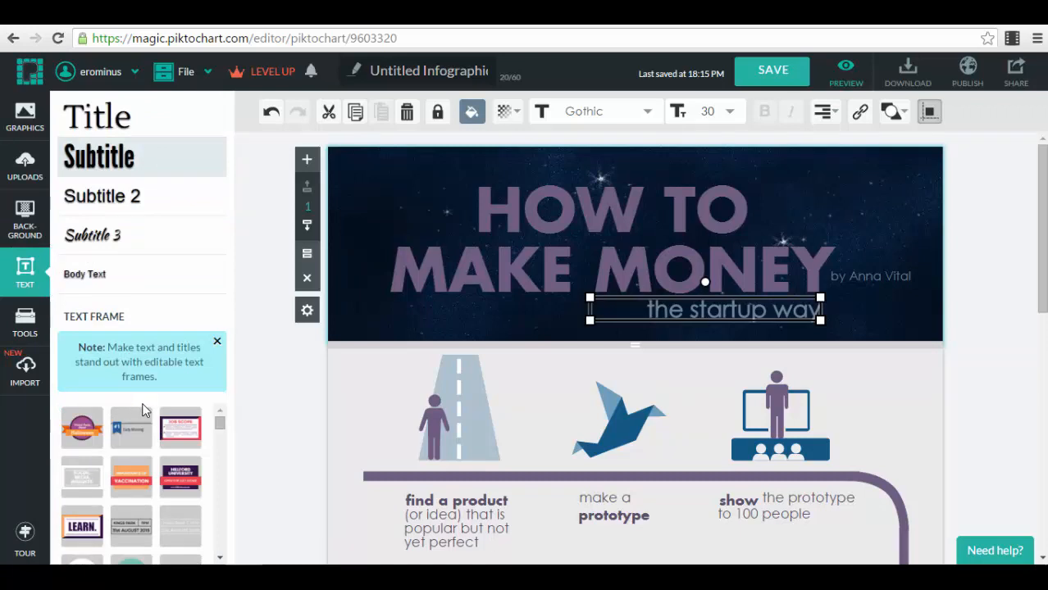
pyautogui.scroll(-1, 140, 409)
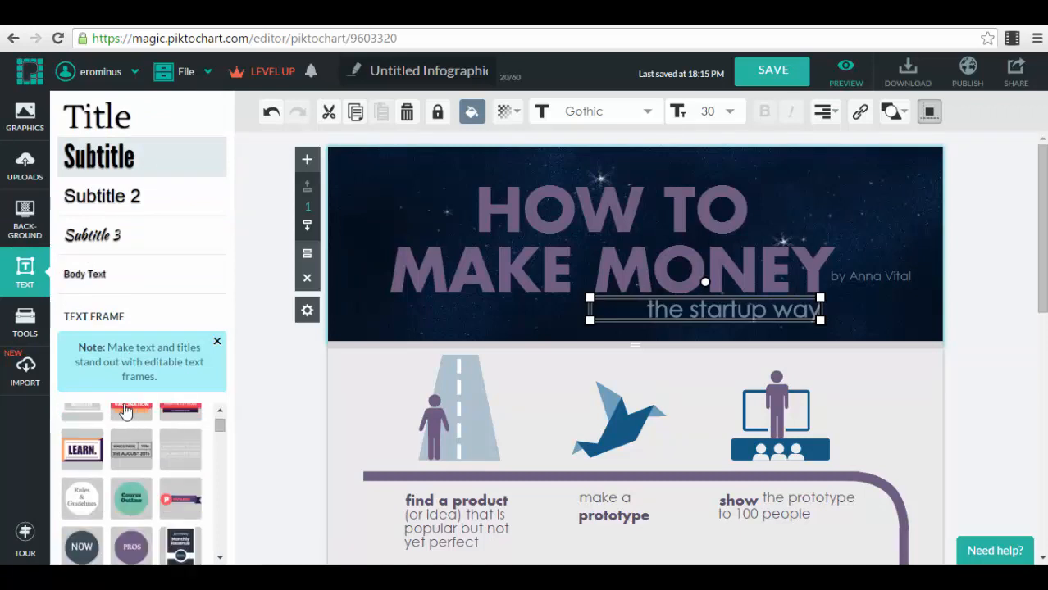
pyautogui.click(217, 341)
pyautogui.scroll(1, 195, 406)
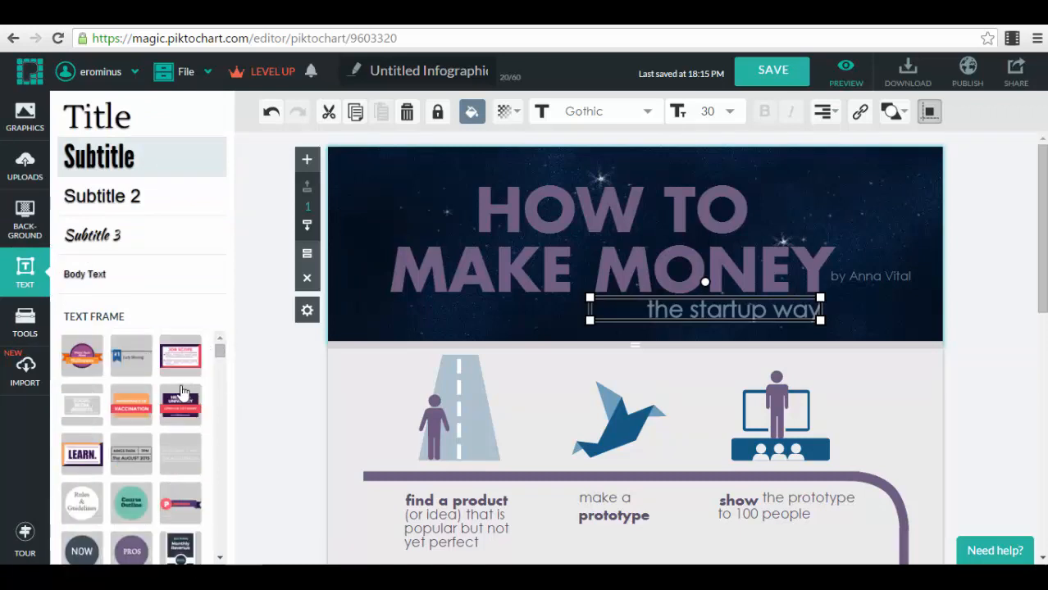
pyautogui.scroll(-2, 185, 395)
pyautogui.click(180, 352)
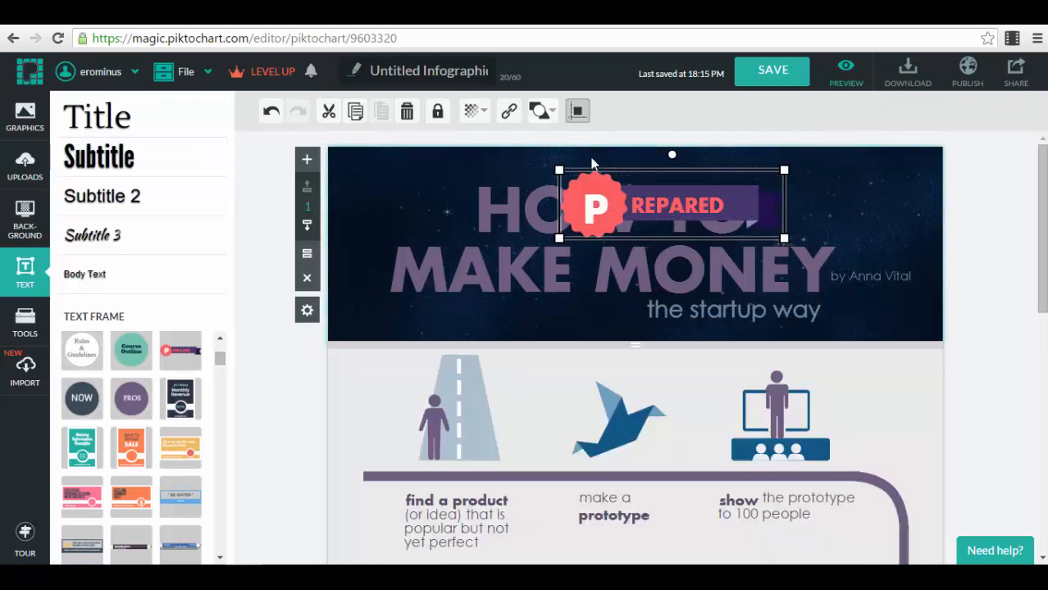
# Delete the "PREPARED" banner from the title block, browse more text frames, and display the charts, maps and videos tools
pyautogui.press('Delete')
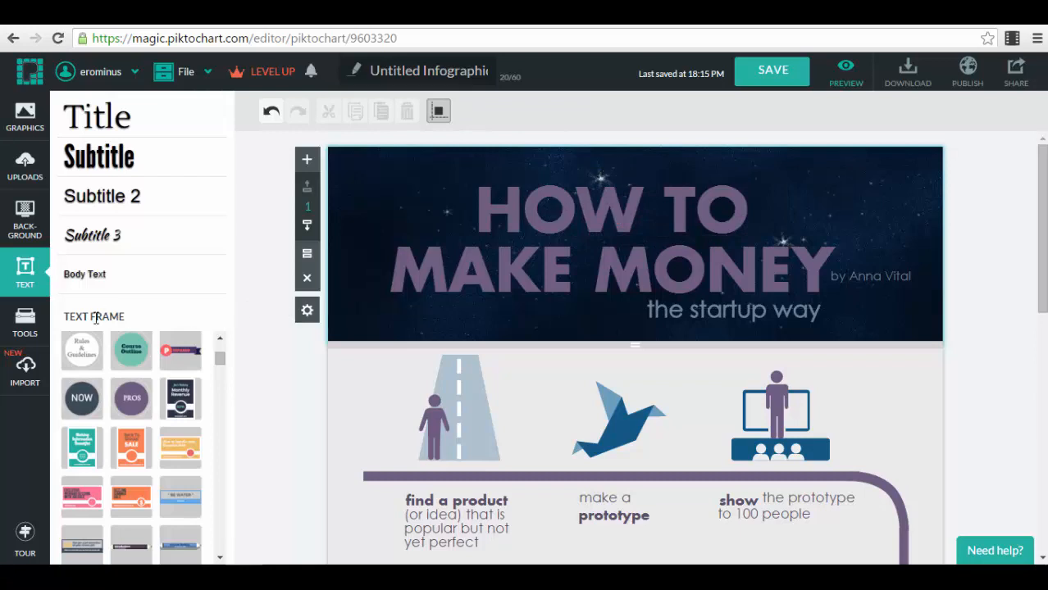
pyautogui.scroll(-3, 166, 361)
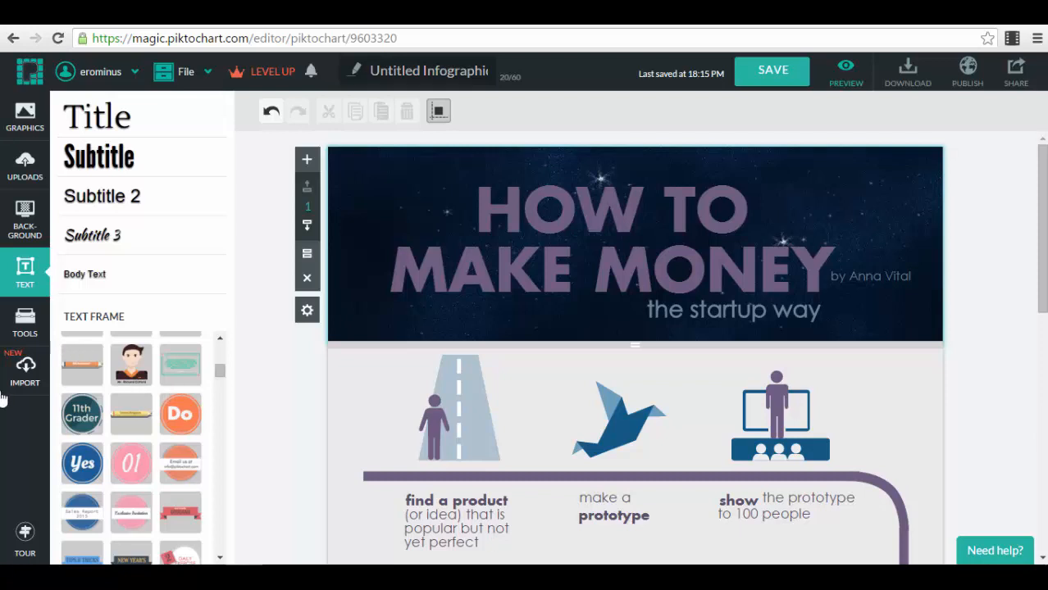
pyautogui.click(36, 324)
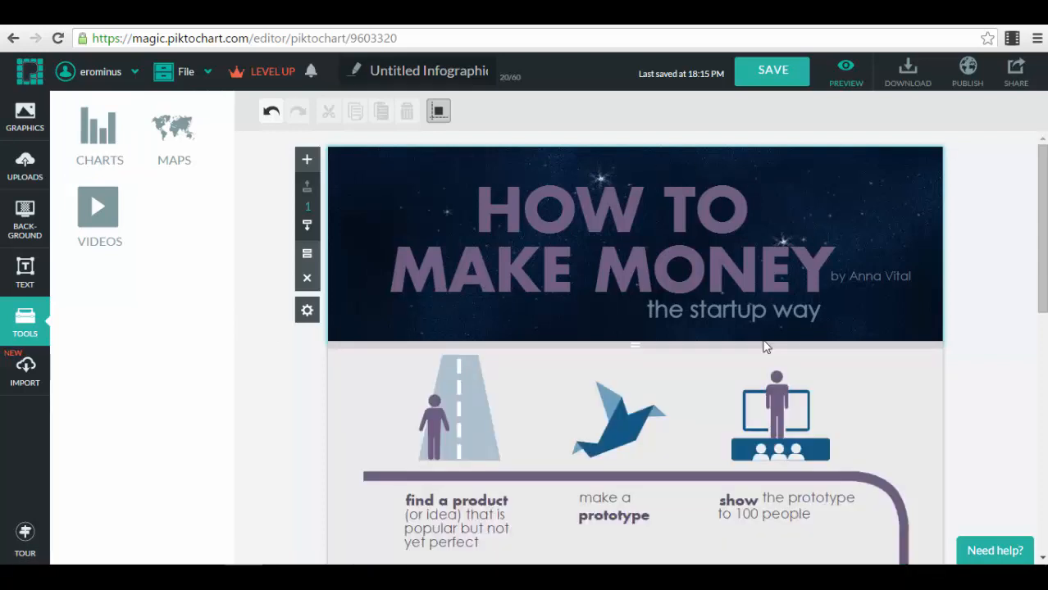
# Look over the lower blocks of the infographic and save it
pyautogui.scroll(-4, 900, 295)
pyautogui.scroll(-3, 900, 295)
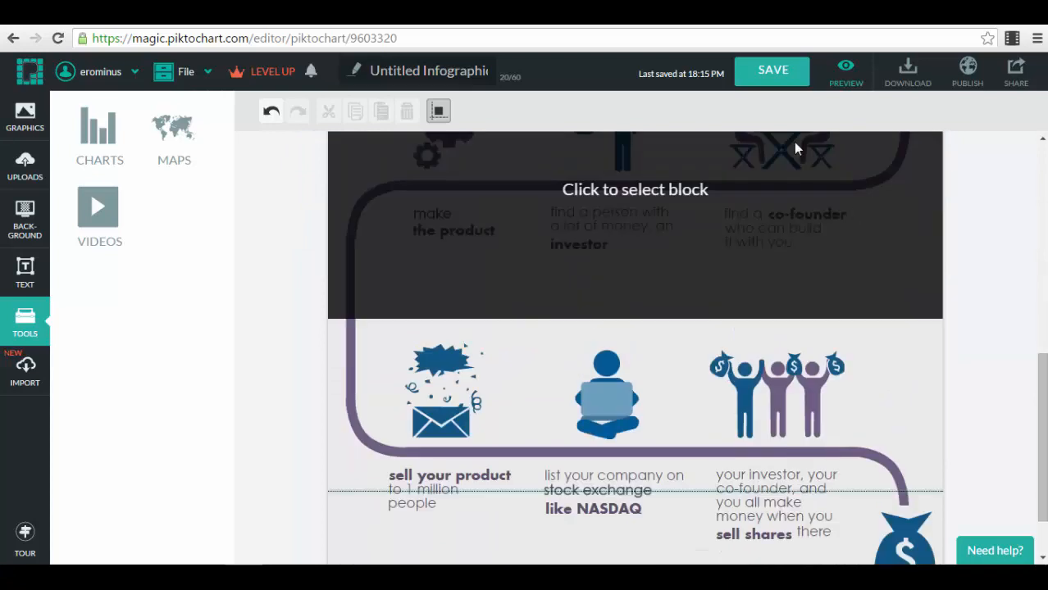
pyautogui.click(802, 72)
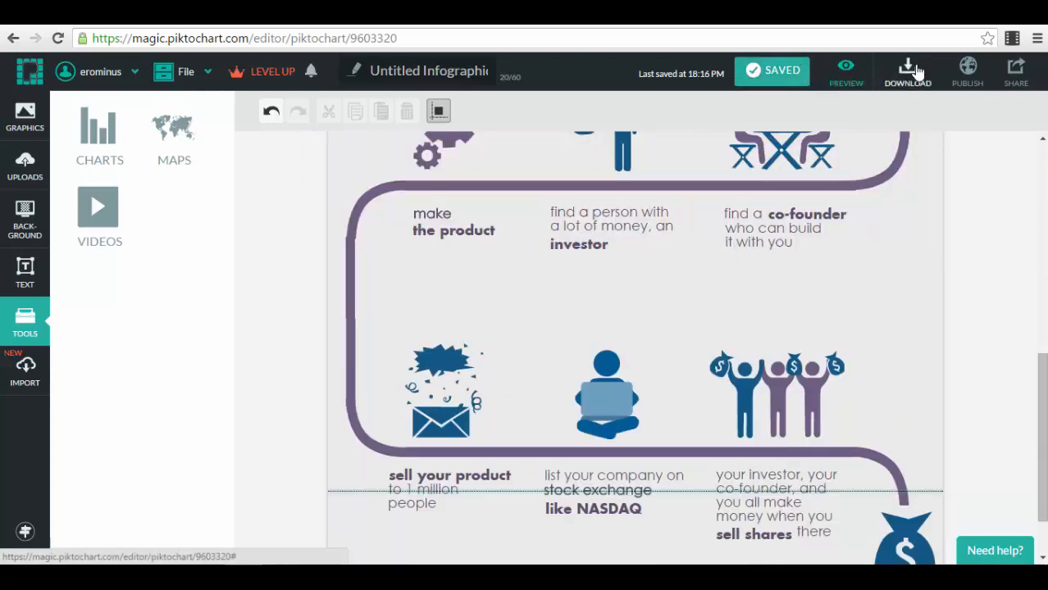
# Preview the finished infographic and review it from the title to the end
pyautogui.click(847, 77)
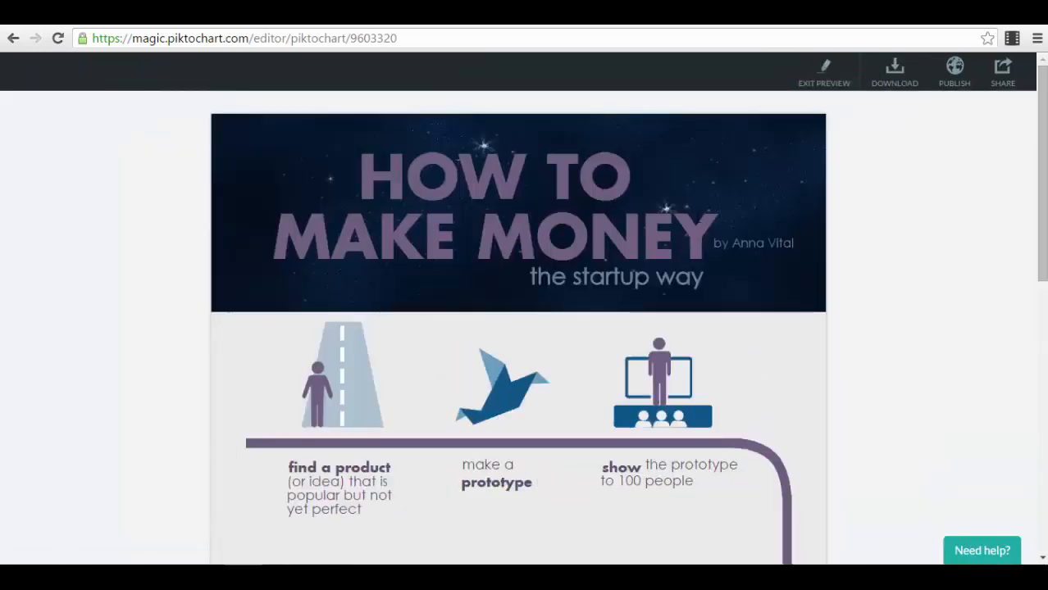
pyautogui.scroll(-8, 706, 254)
pyautogui.scroll(5, 708, 261)
pyautogui.scroll(2, 707, 260)
# Download the infographic as a PNG image in Medium size
pyautogui.click(891, 79)
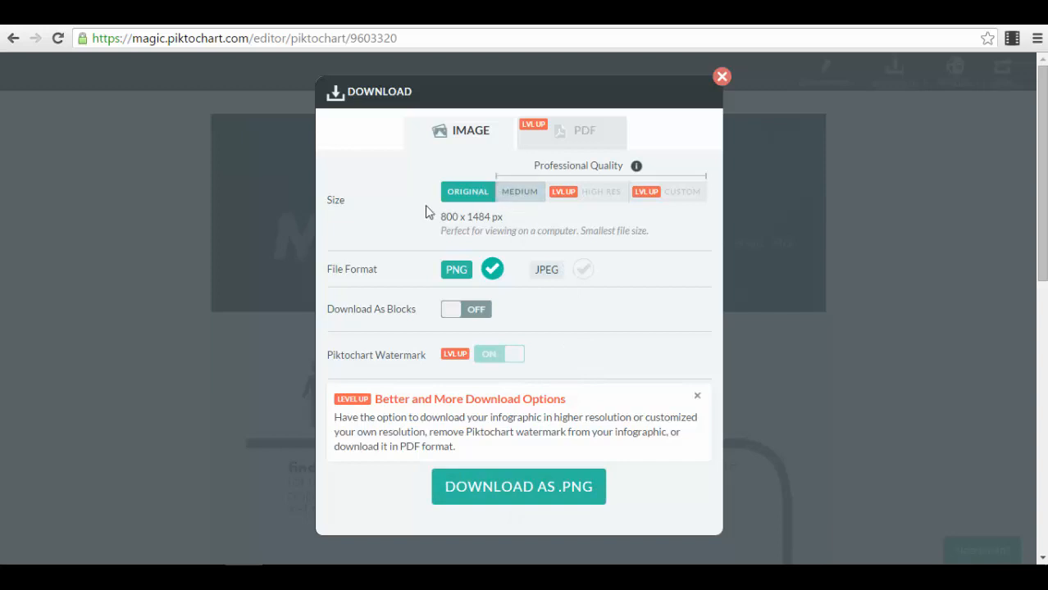
pyautogui.click(522, 195)
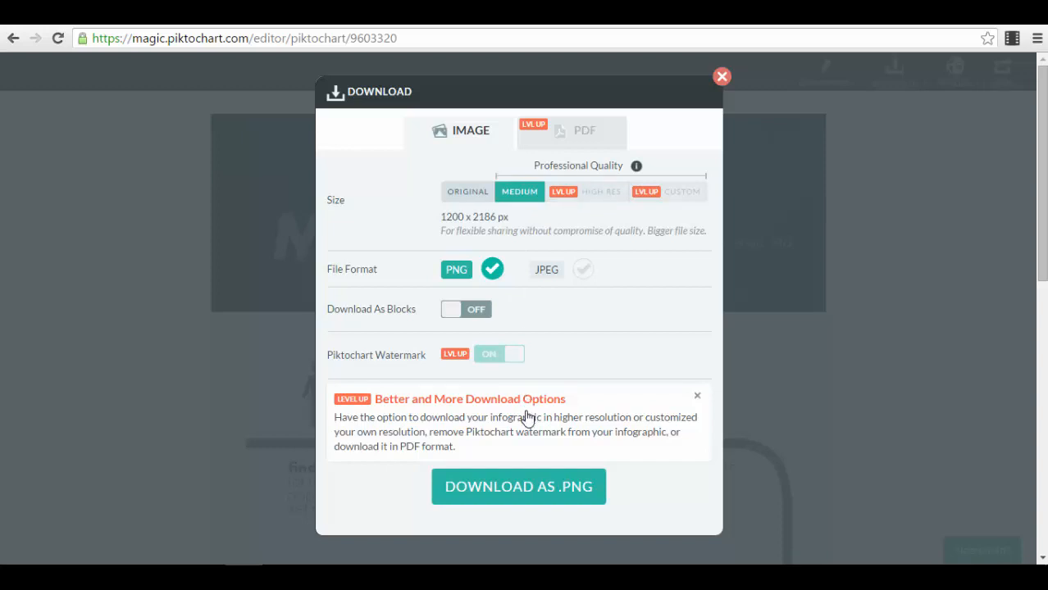
pyautogui.click(519, 492)
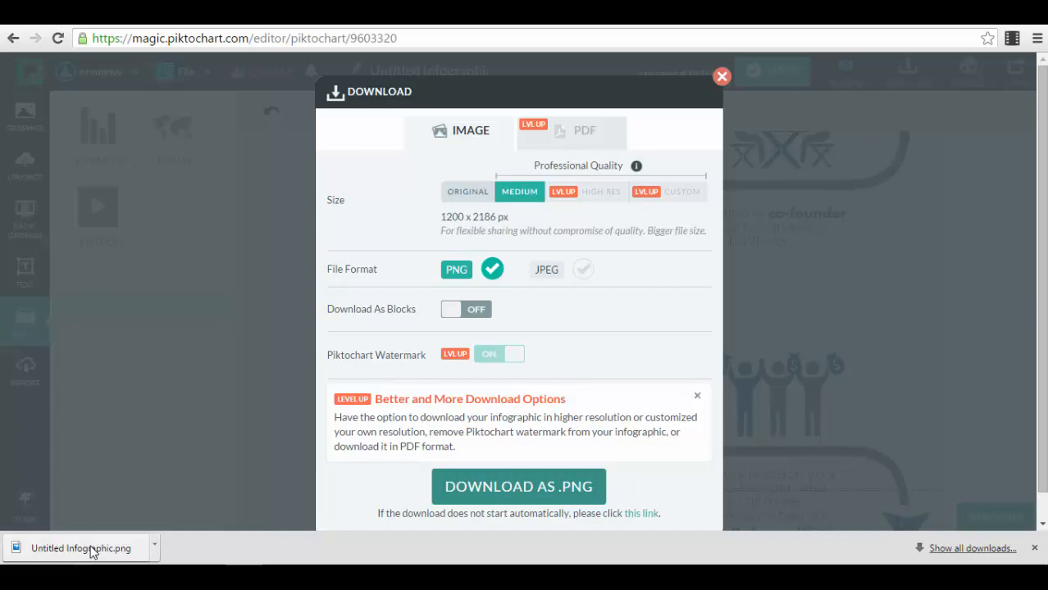
# Open the downloaded Untitled Infographic.png in Fotografii and examine it enlarged from the title to the footer
pyautogui.click(93, 551)
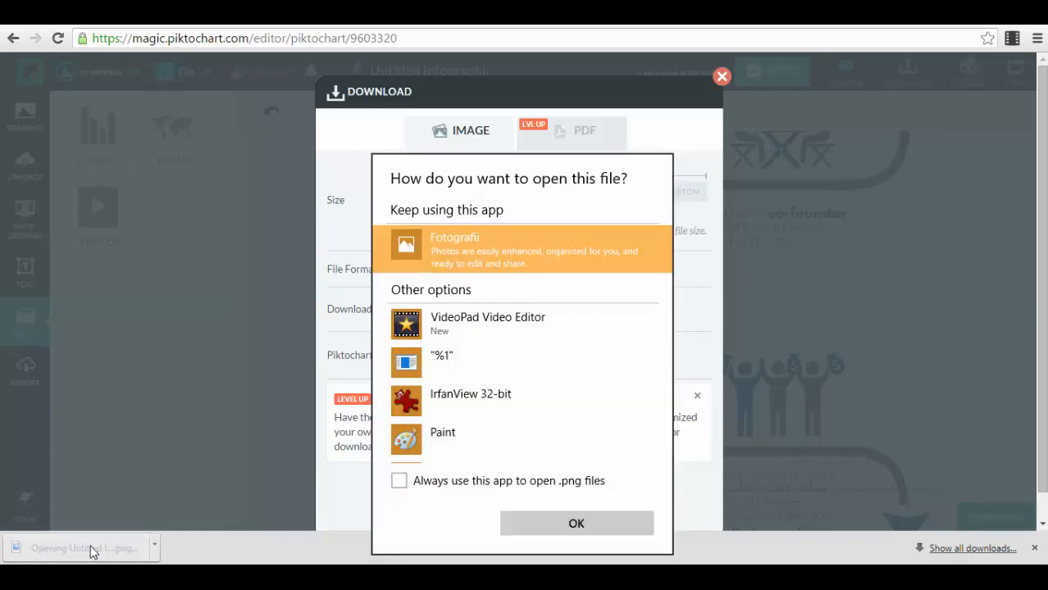
pyautogui.click(553, 523)
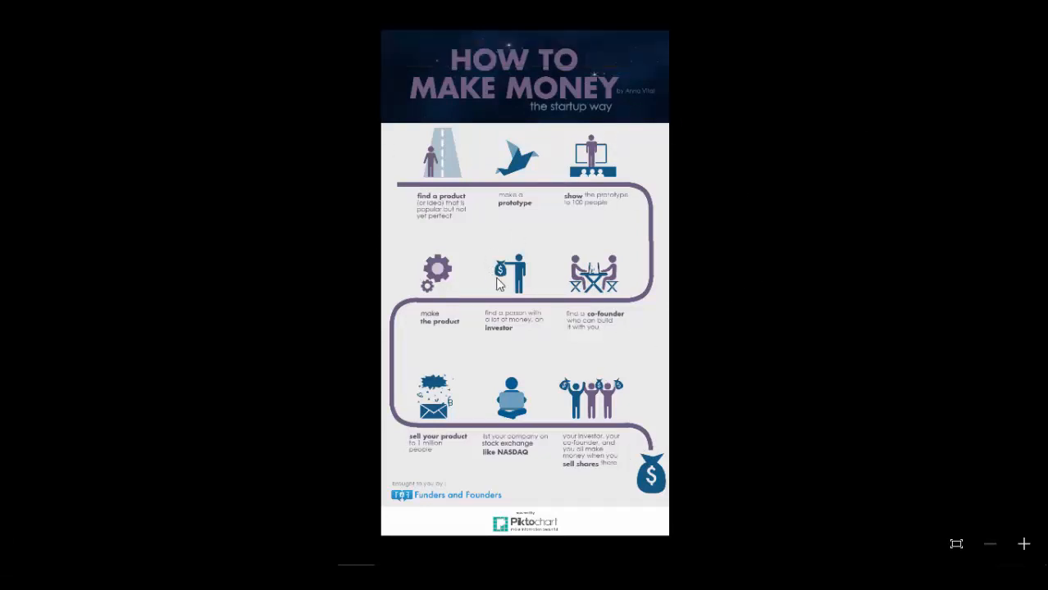
pyautogui.click(1023, 545)
pyautogui.click(1023, 551)
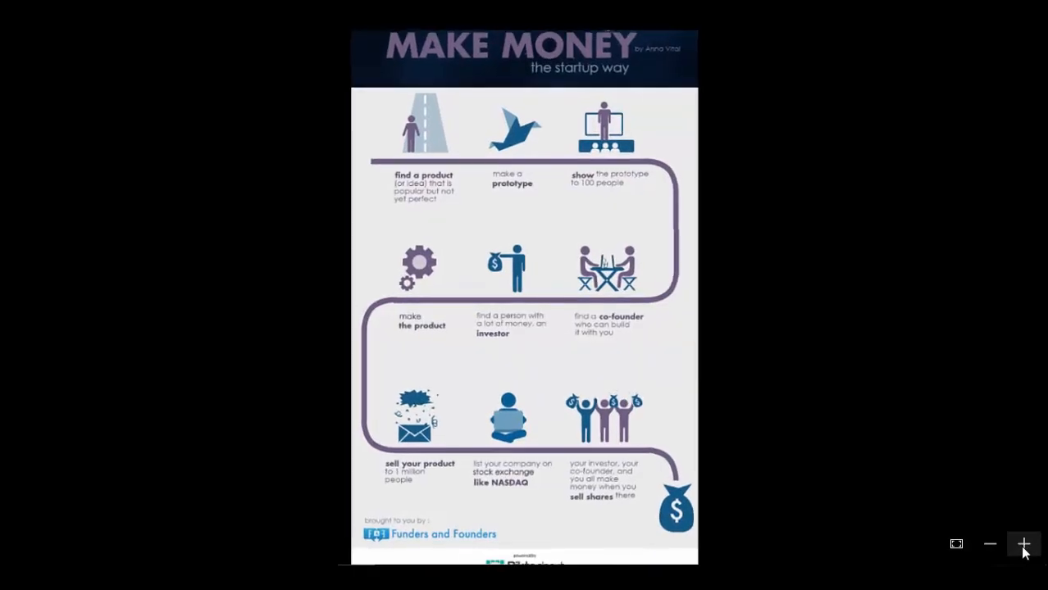
pyautogui.click(1023, 551)
pyautogui.click(1023, 551)
pyautogui.click(1023, 551)
pyautogui.click(1023, 551)
pyautogui.scroll(3, 606, 262)
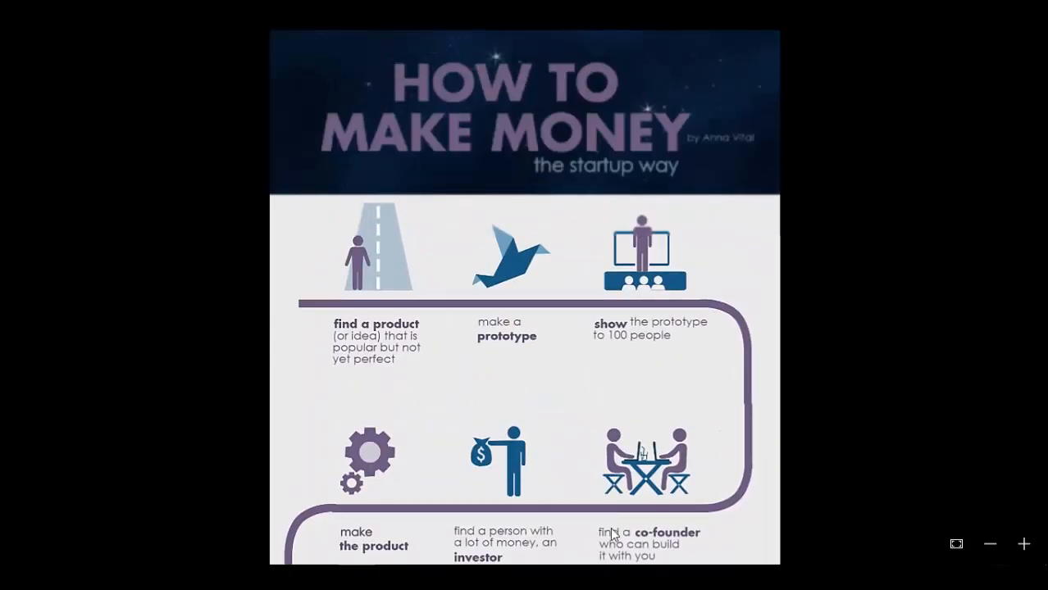
pyautogui.scroll(-8, 623, 271)
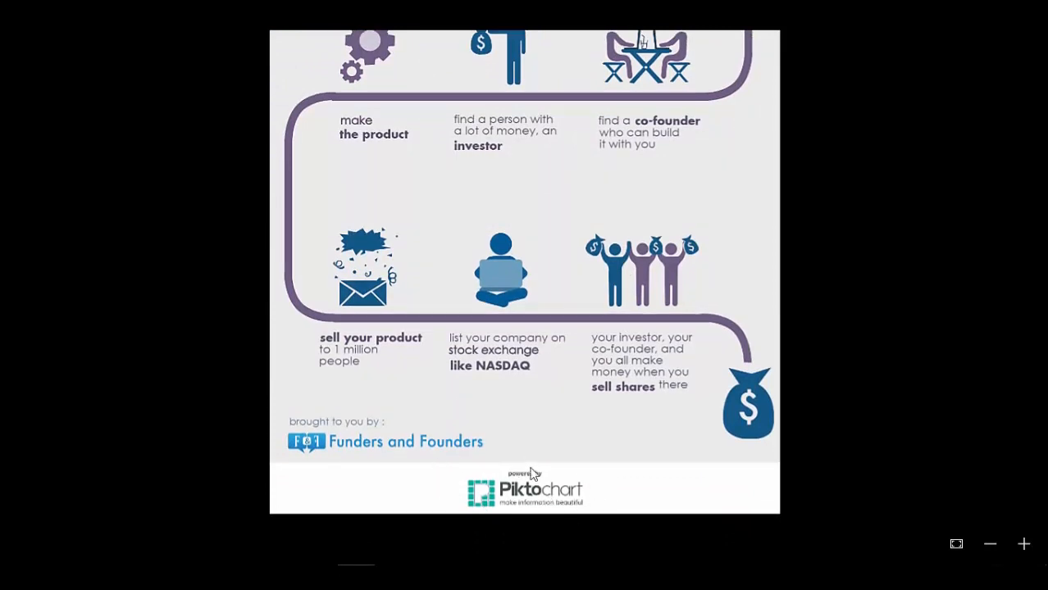
# Inspect the image's footer up close and recheck the title and upper blocks at a smaller magnification
pyautogui.click(1023, 545)
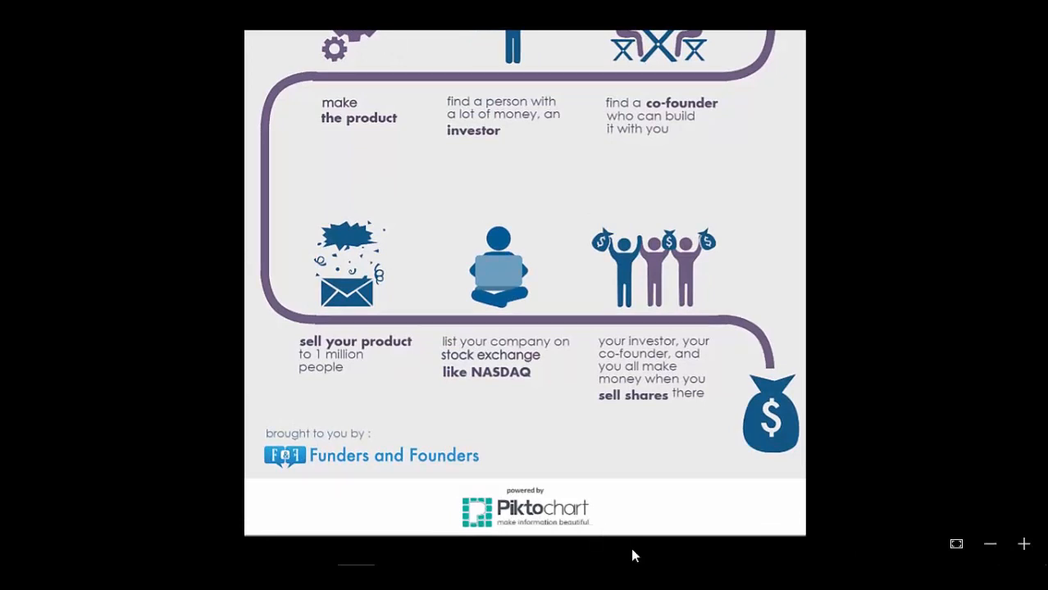
pyautogui.click(998, 543)
pyautogui.click(999, 543)
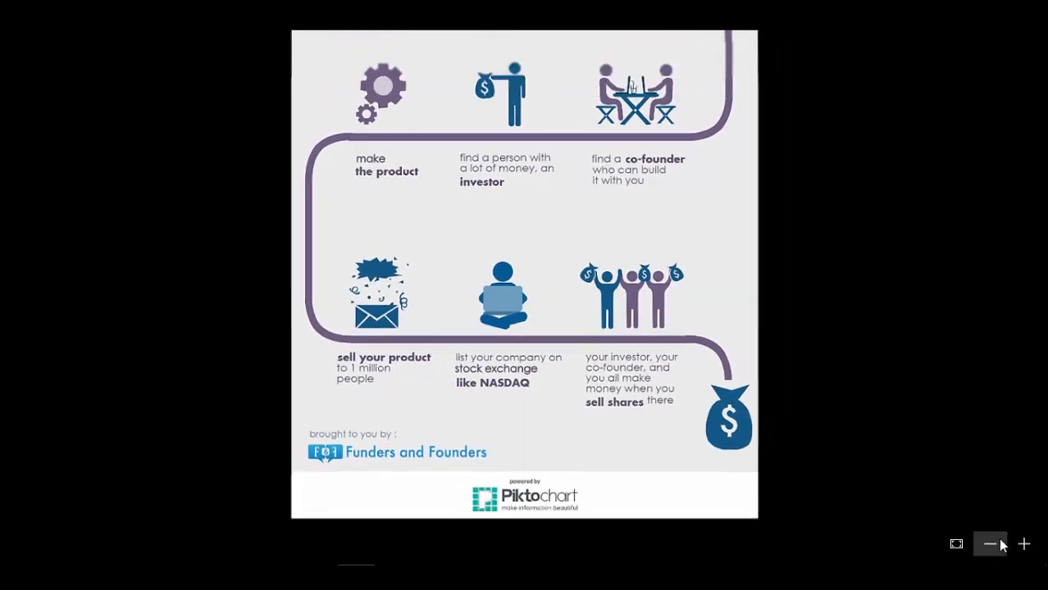
pyautogui.scroll(3, 626, 537)
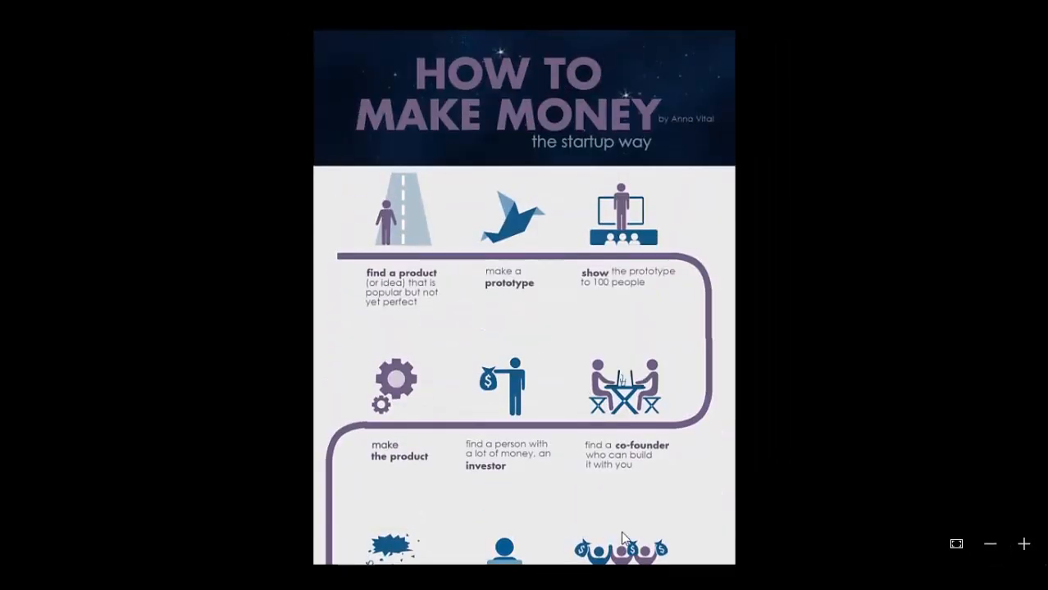
pyautogui.scroll(-1, 622, 539)
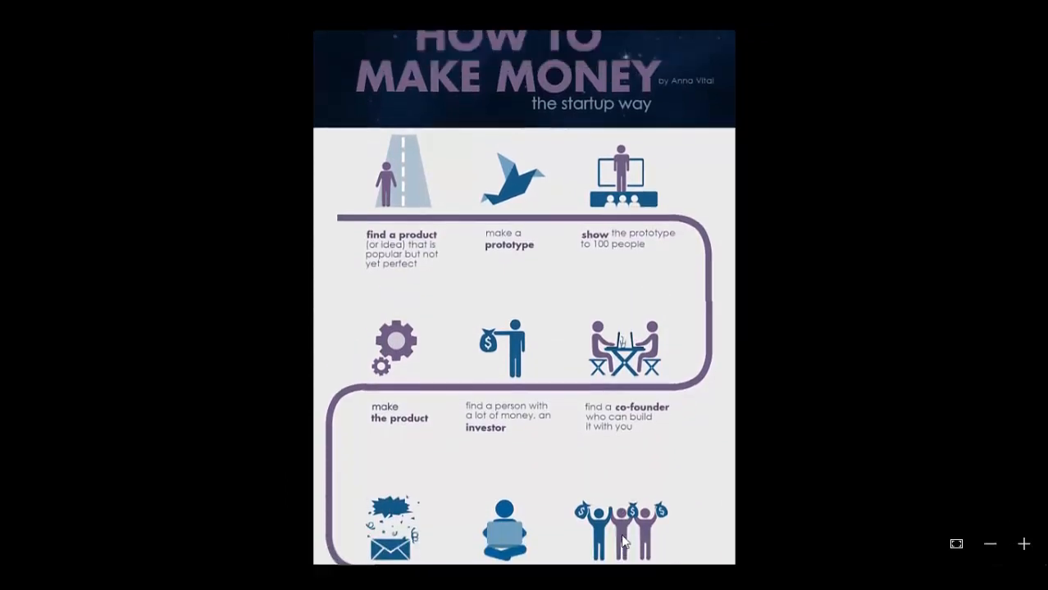
pyautogui.scroll(1, 621, 537)
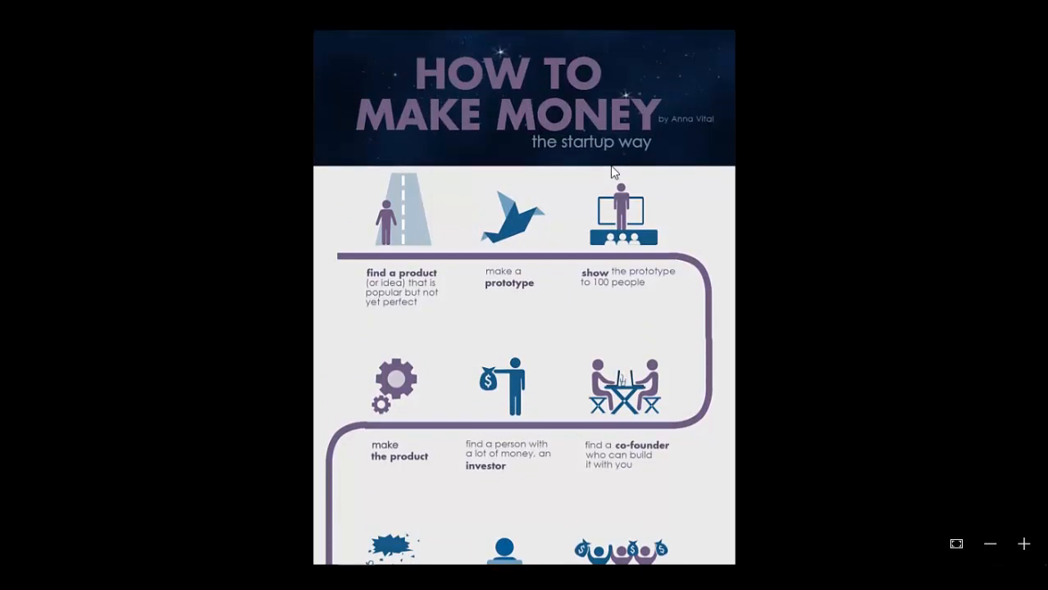
# Close the image viewer and the download dialog to return to the infographic in the Piktochart editor
pyautogui.click(1029, 28)
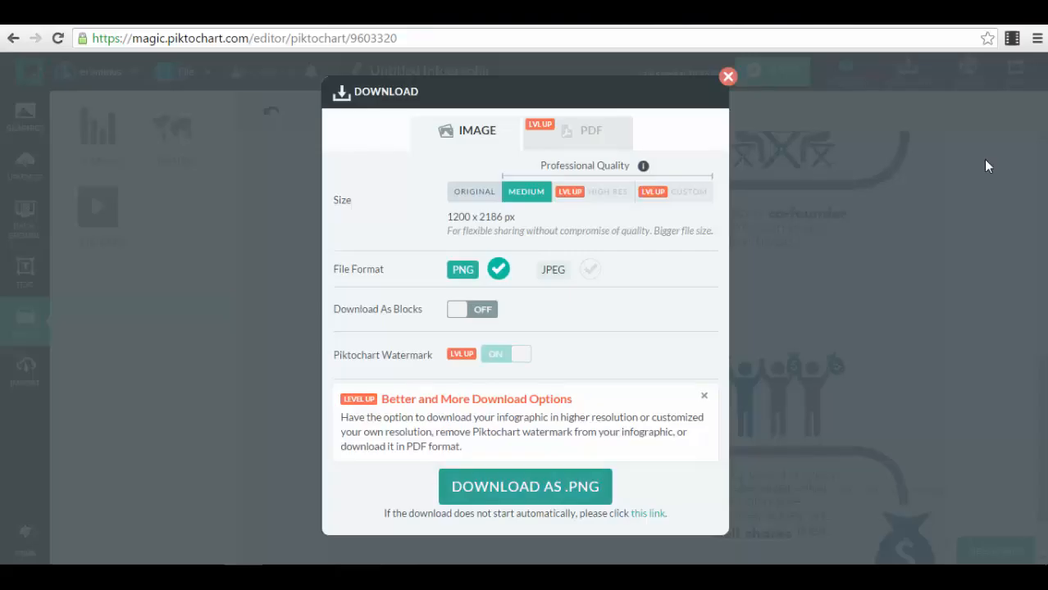
pyautogui.click(728, 77)
pyautogui.scroll(4, 662, 258)
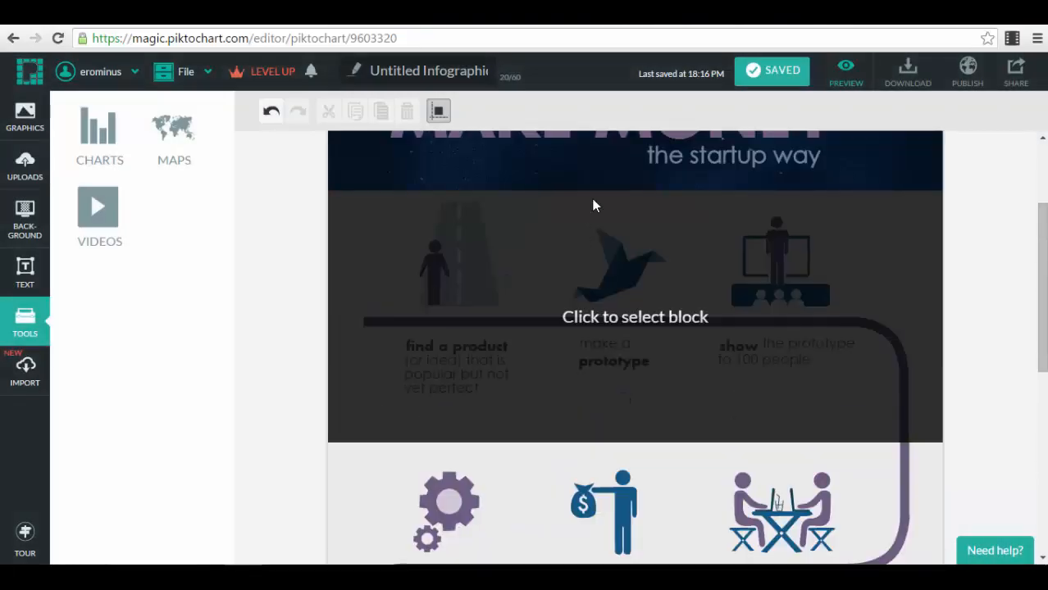